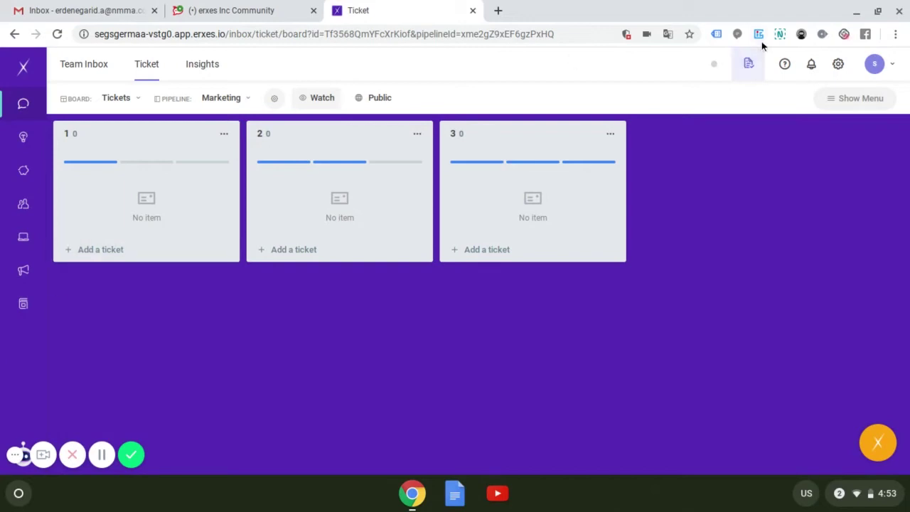
Move the Test task from Done back into Doing on the Tesla task board
click(750, 64)
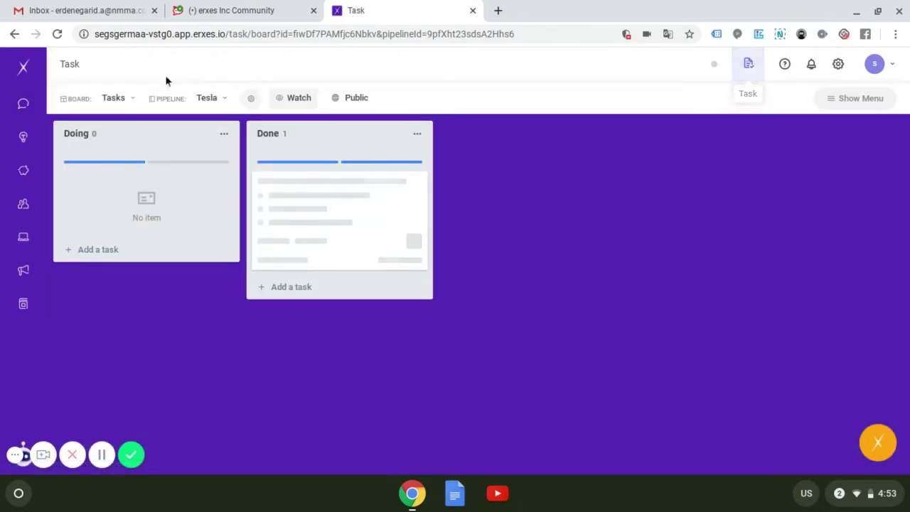
click(22, 104)
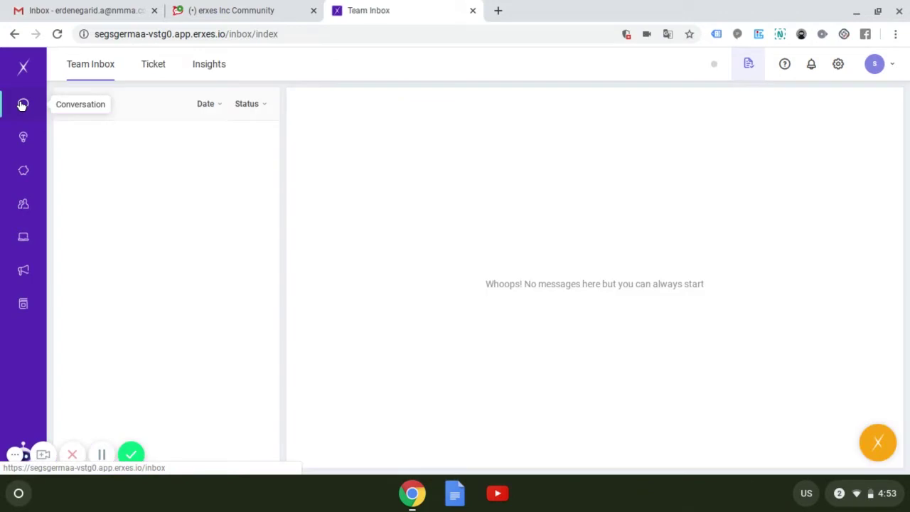
click(154, 69)
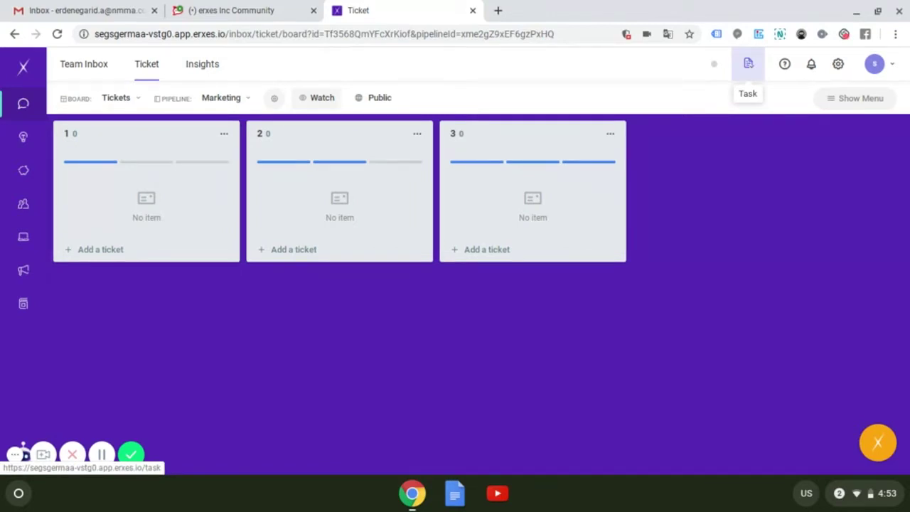
click(748, 64)
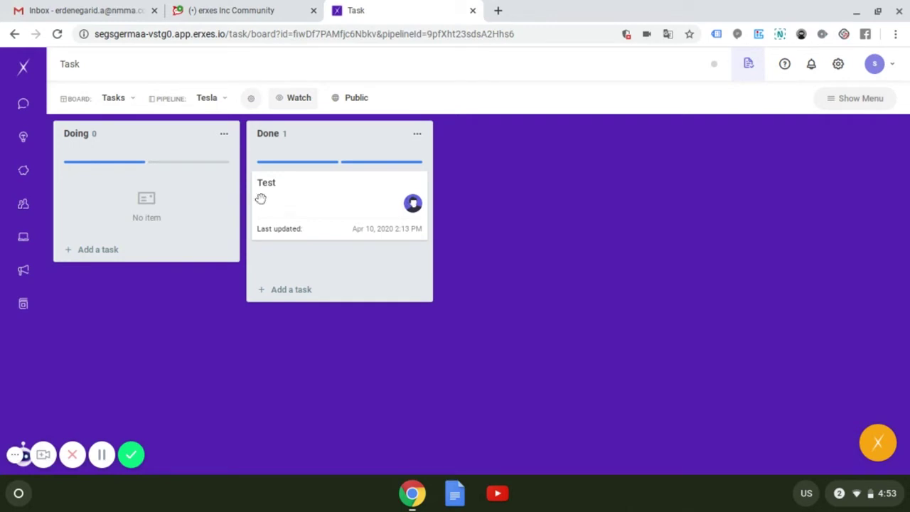
drag(260, 198, 181, 213)
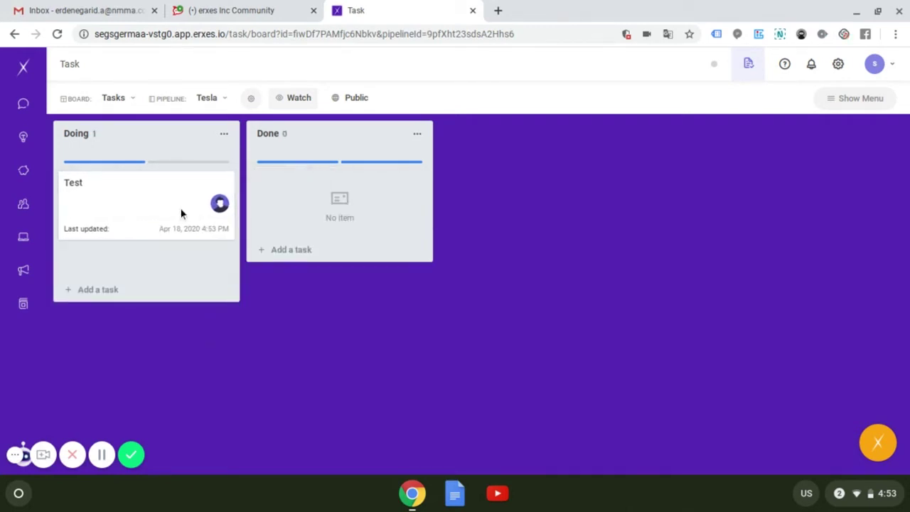
Review the task and ticket pipelines and boards, then open the Tickets board's pipeline settings
click(220, 98)
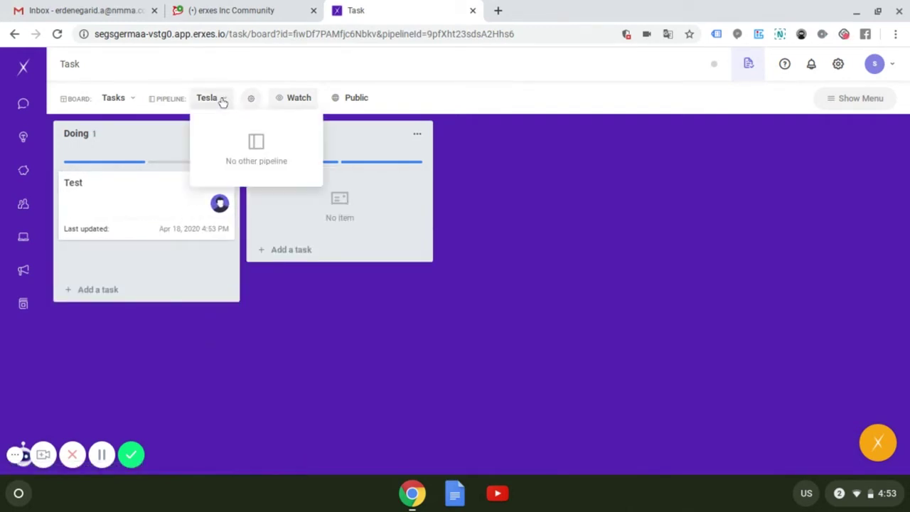
click(122, 103)
click(122, 103)
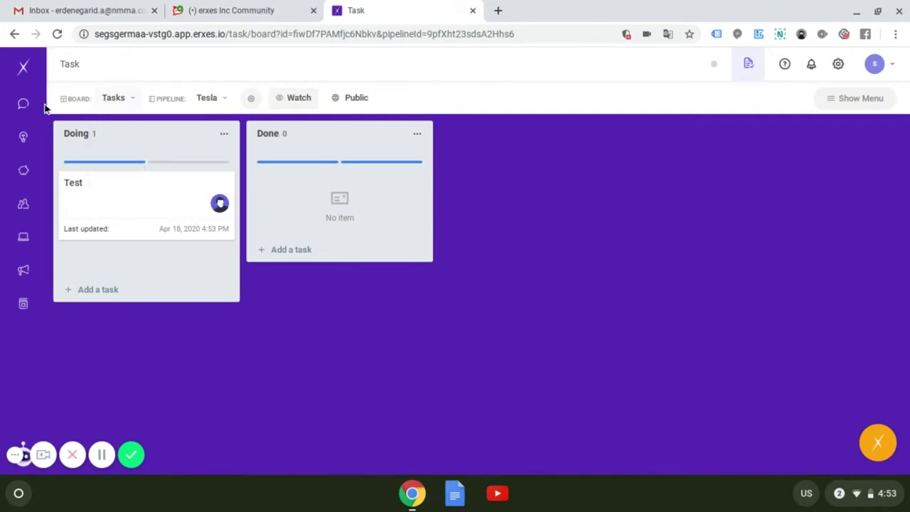
click(44, 74)
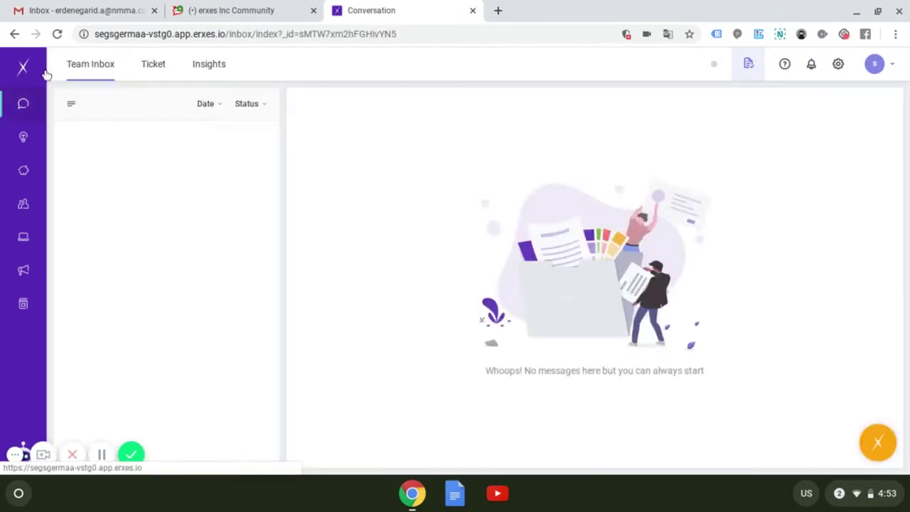
click(149, 65)
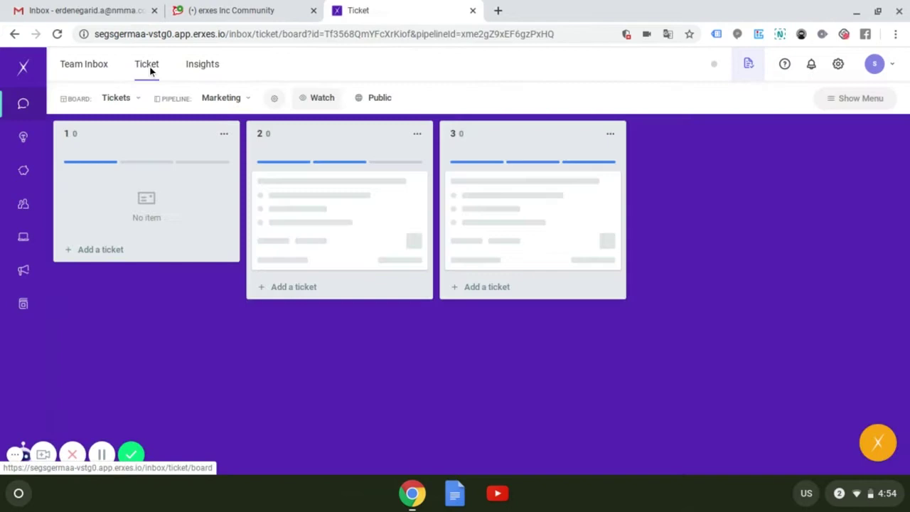
click(217, 100)
click(125, 100)
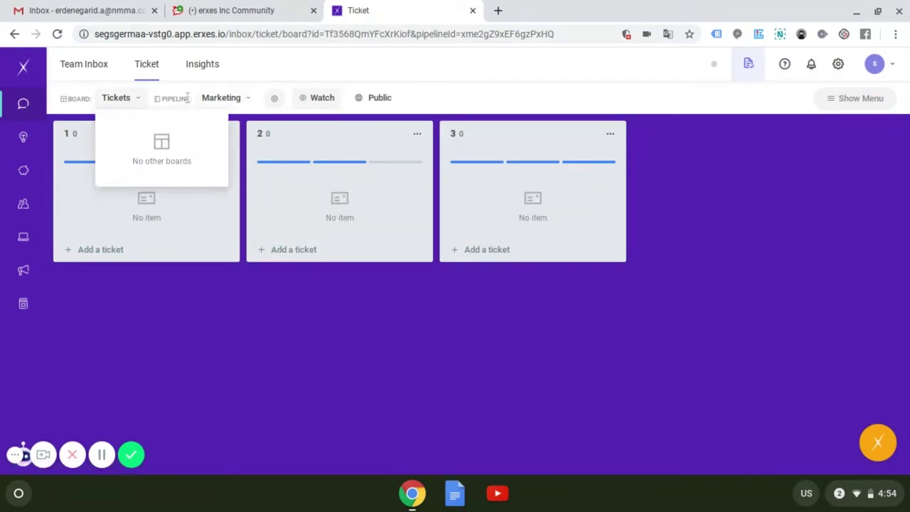
click(220, 101)
click(276, 101)
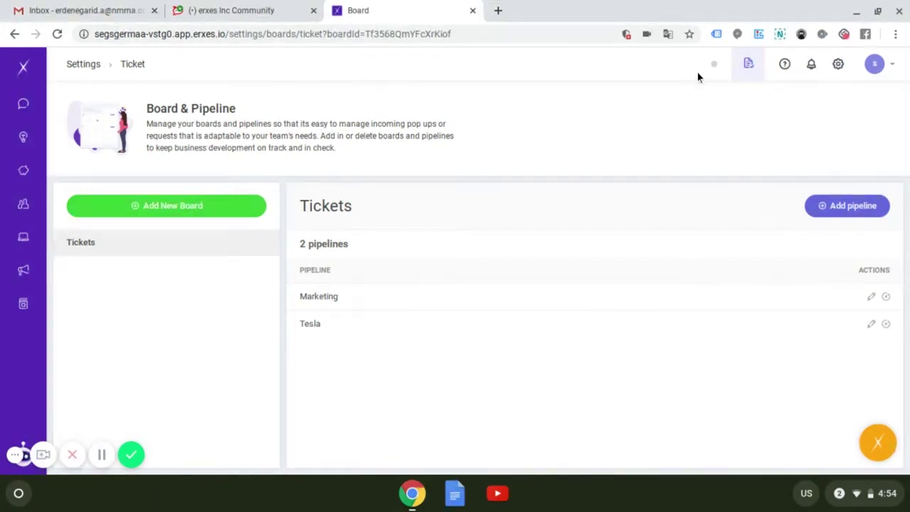
On the Tesla task board, check the other pipelines and boards, then drag Test from Doing into Done
click(747, 66)
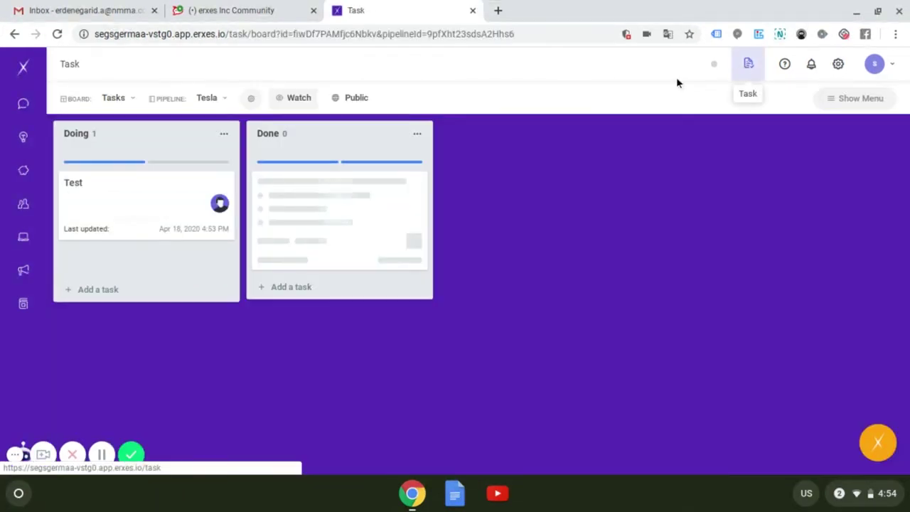
click(216, 99)
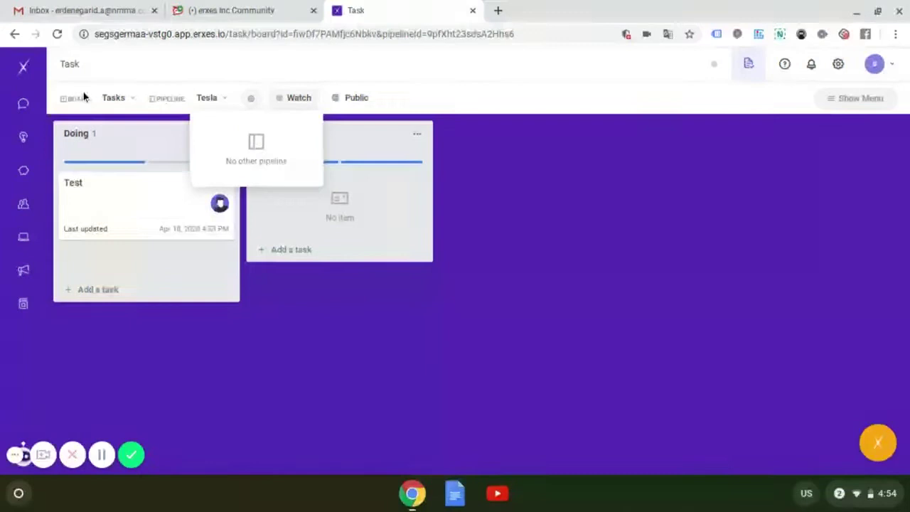
click(110, 97)
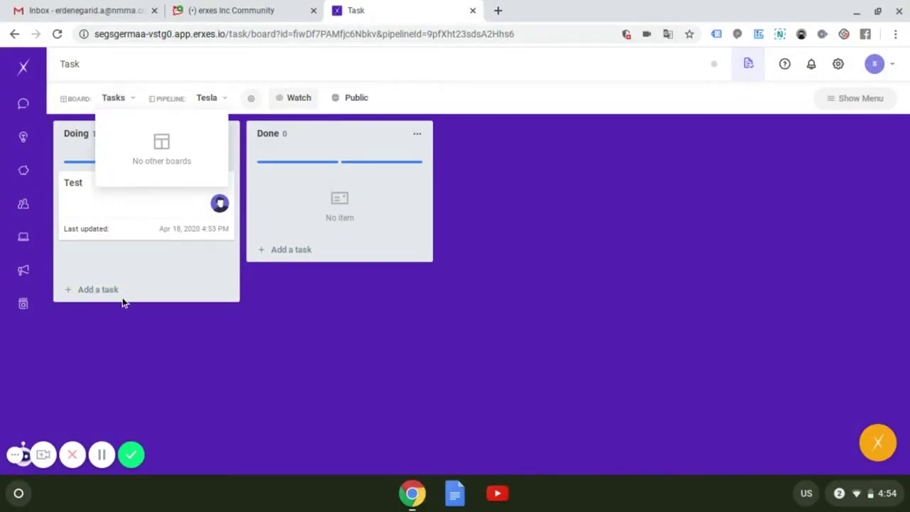
drag(134, 226, 324, 202)
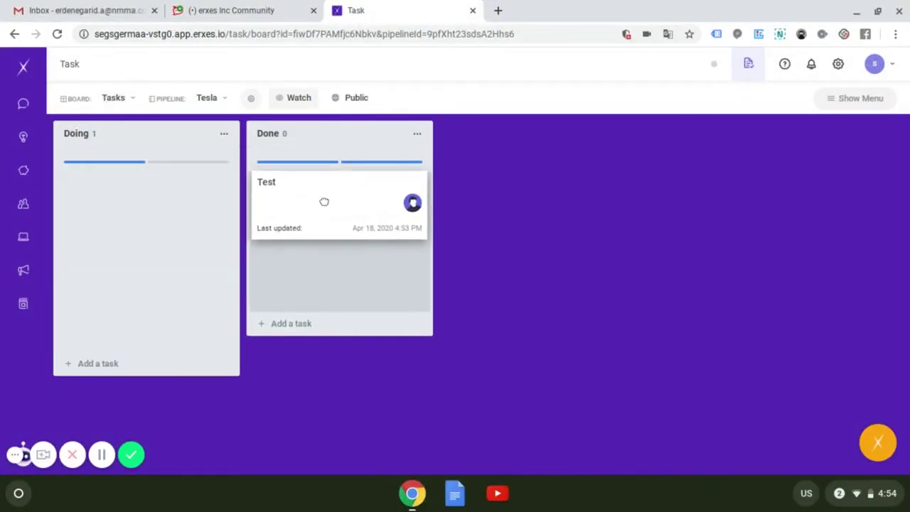
click(251, 98)
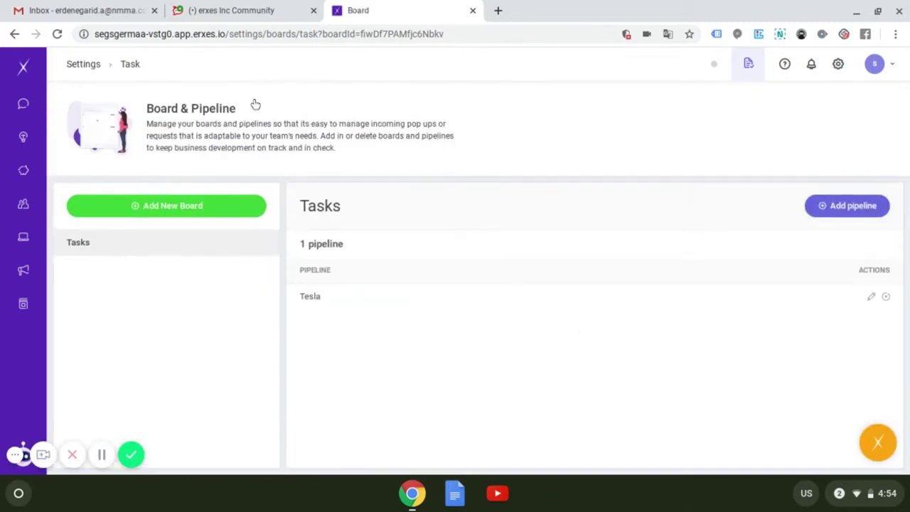
click(871, 297)
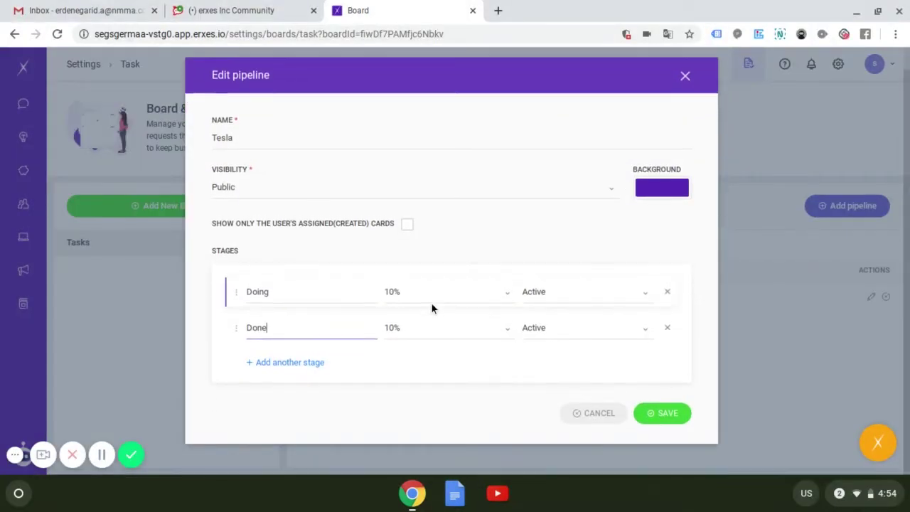
click(684, 99)
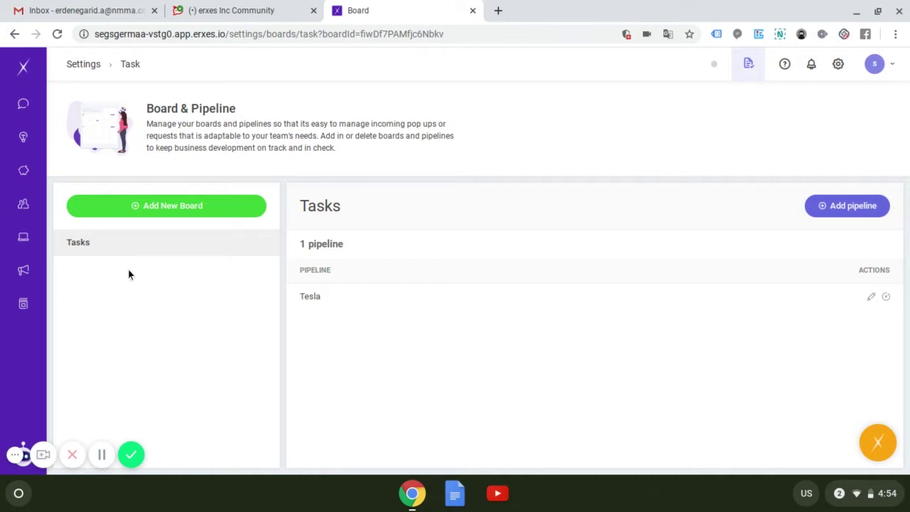
click(838, 66)
scroll(265, 275, down, 2)
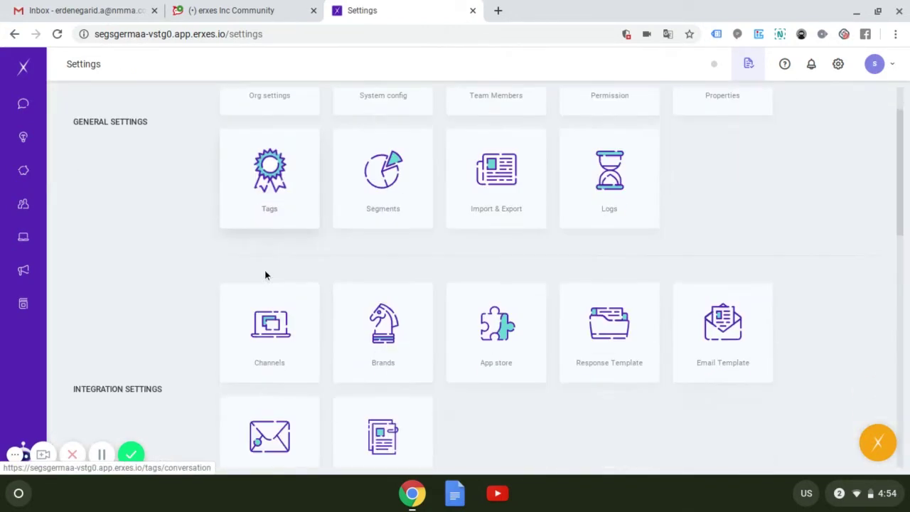
scroll(265, 276, down, 5)
scroll(265, 276, down, 4)
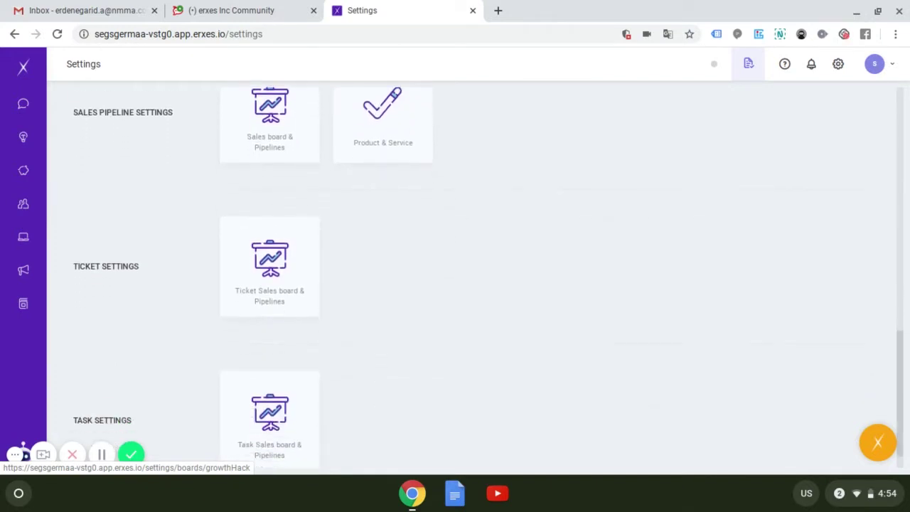
scroll(265, 275, down, 1)
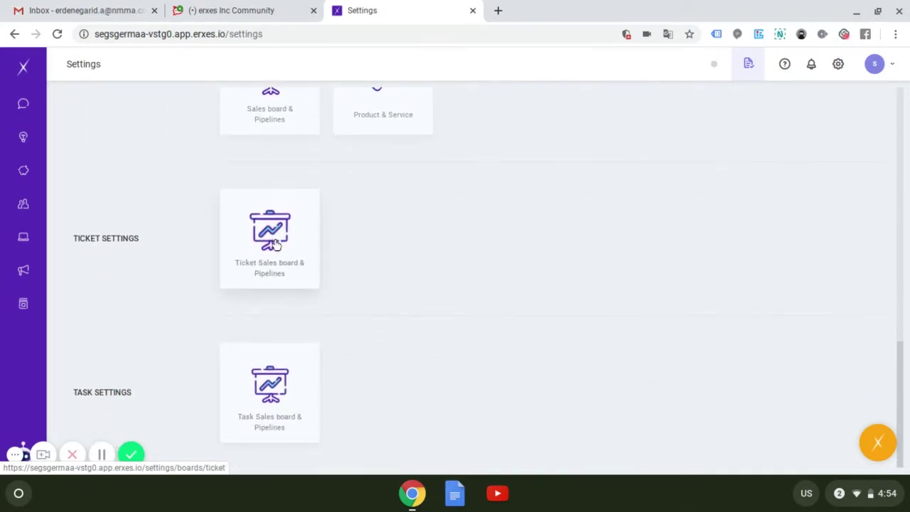
click(274, 376)
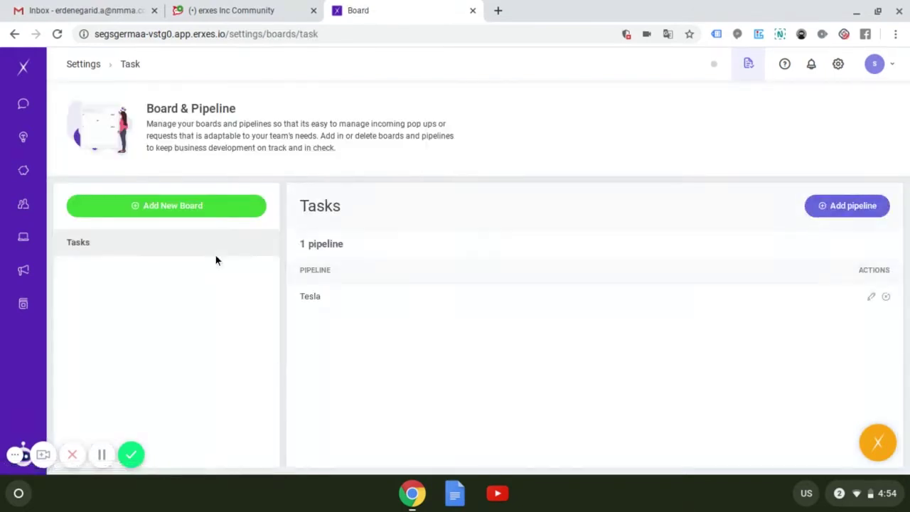
Start and cancel a new board, then close an empty new Tasks pipeline form unsaved
click(204, 208)
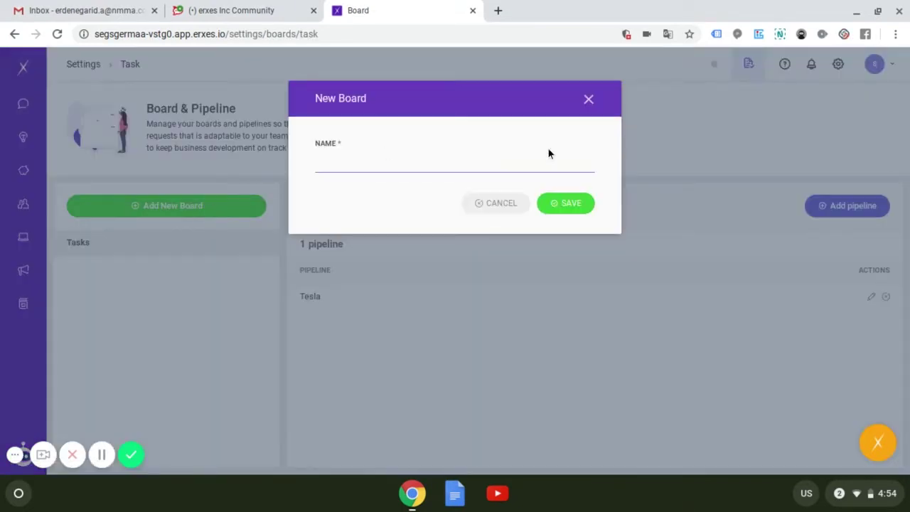
click(506, 202)
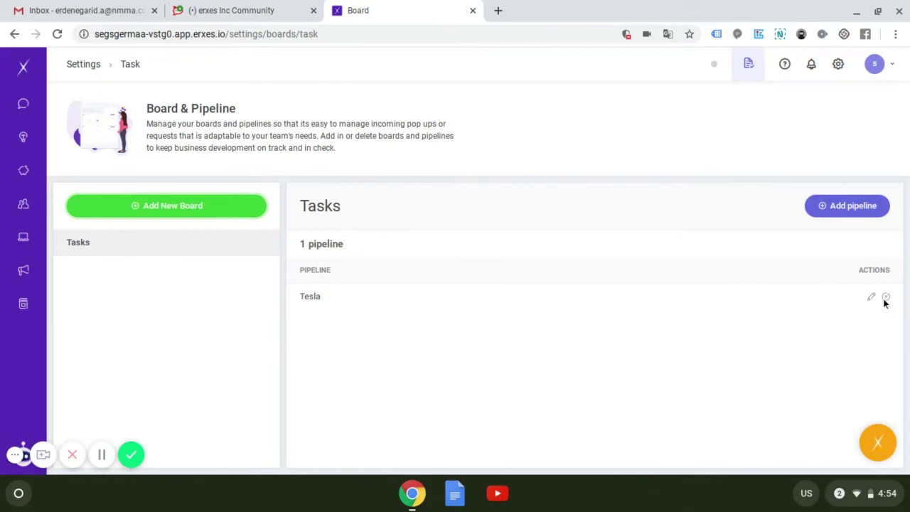
click(856, 209)
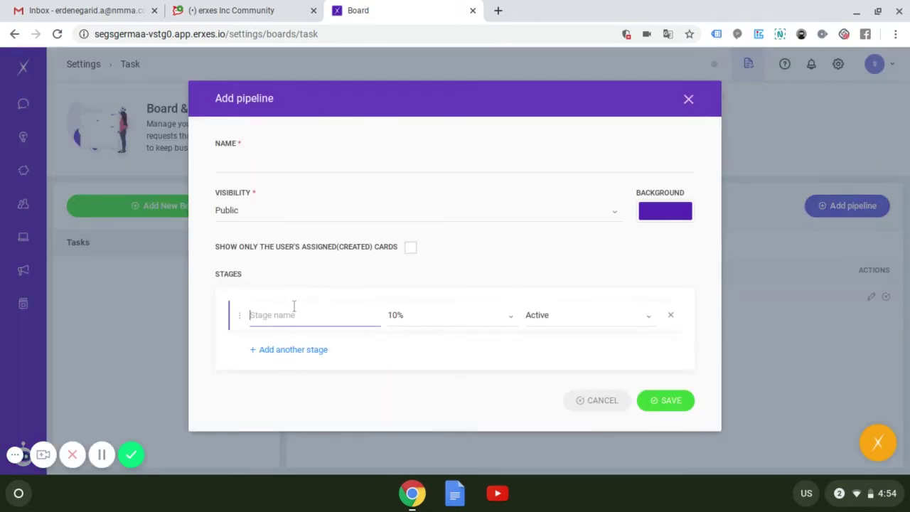
click(686, 100)
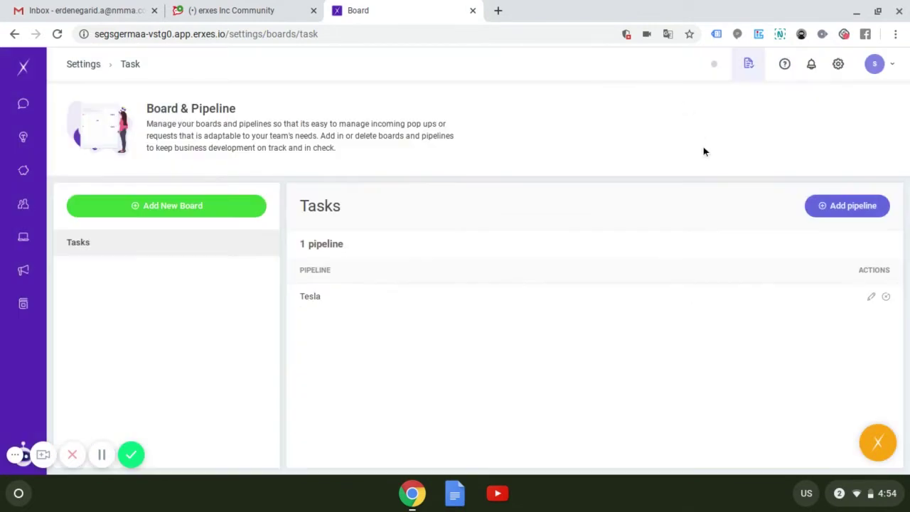
Edit the Tesla pipeline, append two stages named 'test' below Done, and save
click(870, 297)
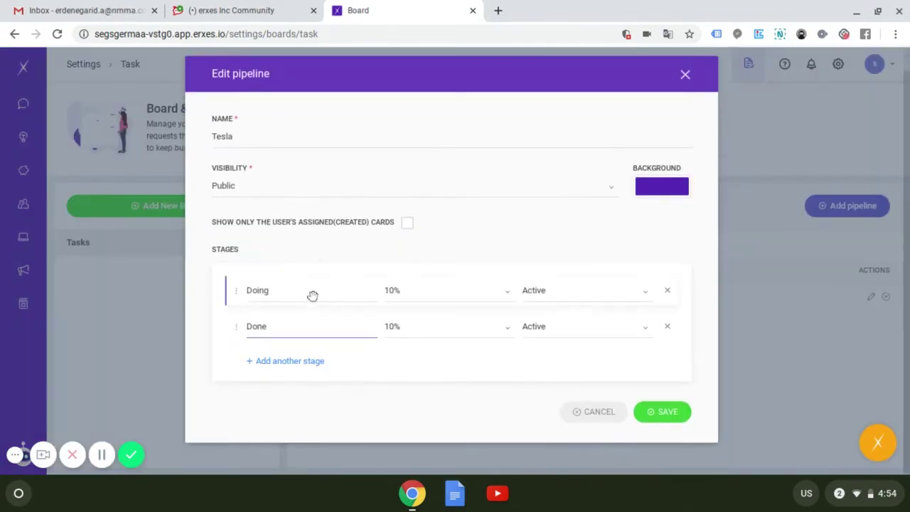
click(295, 359)
click(294, 356)
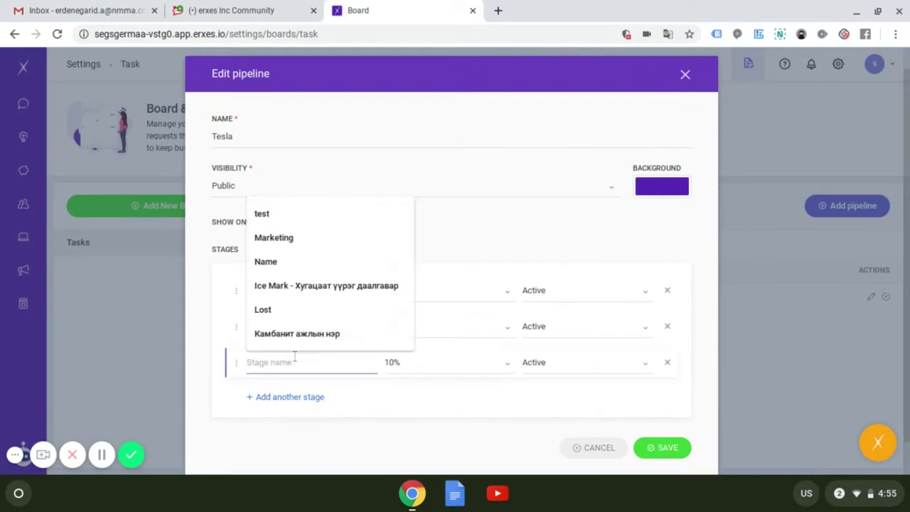
click(292, 215)
click(278, 396)
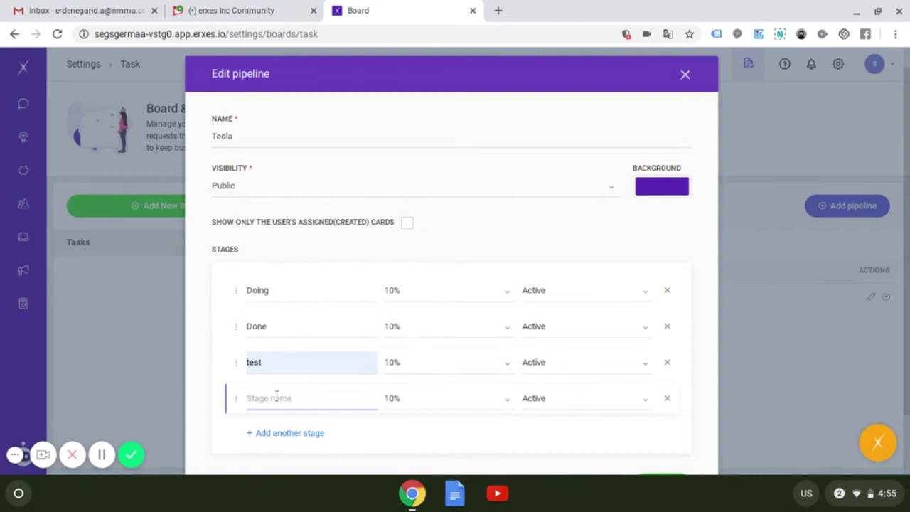
click(275, 396)
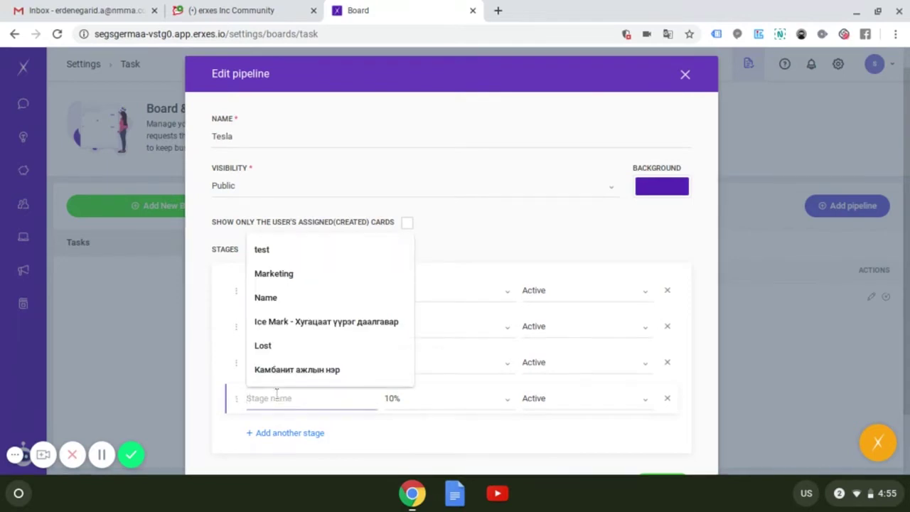
click(291, 252)
scroll(474, 322, down, 2)
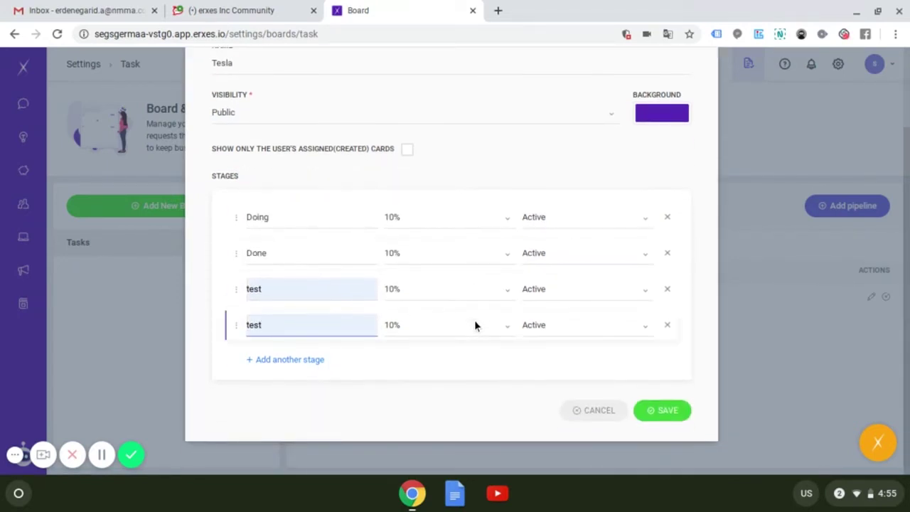
click(661, 411)
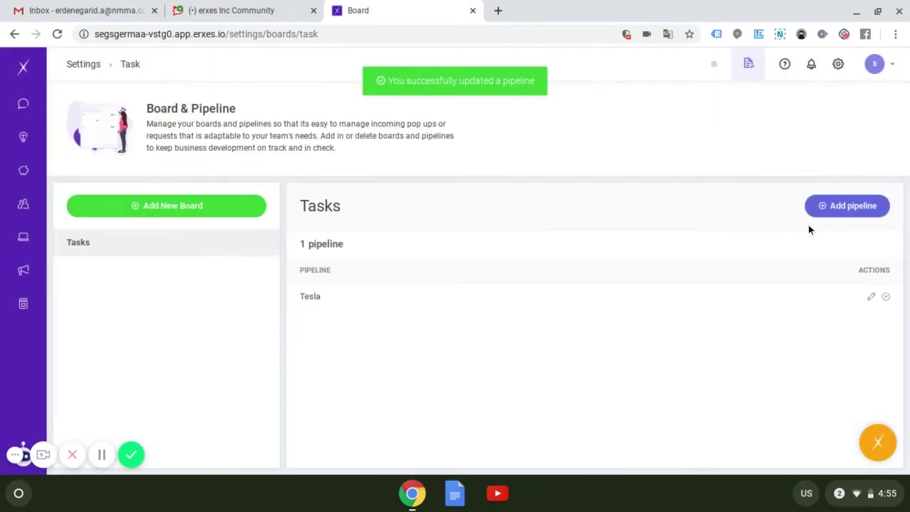
Start a new Tasks pipeline with Private visibility and one team member, leaving assigned-cards-only unchecked
click(836, 208)
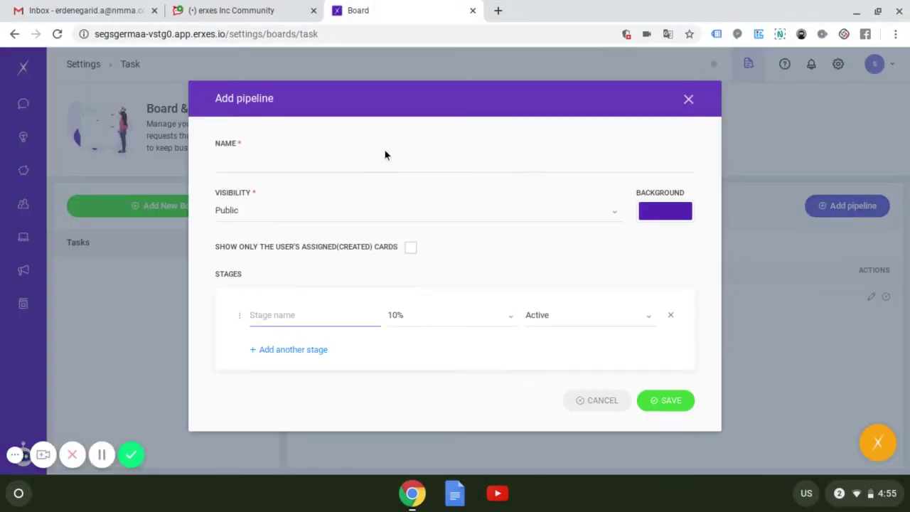
click(343, 209)
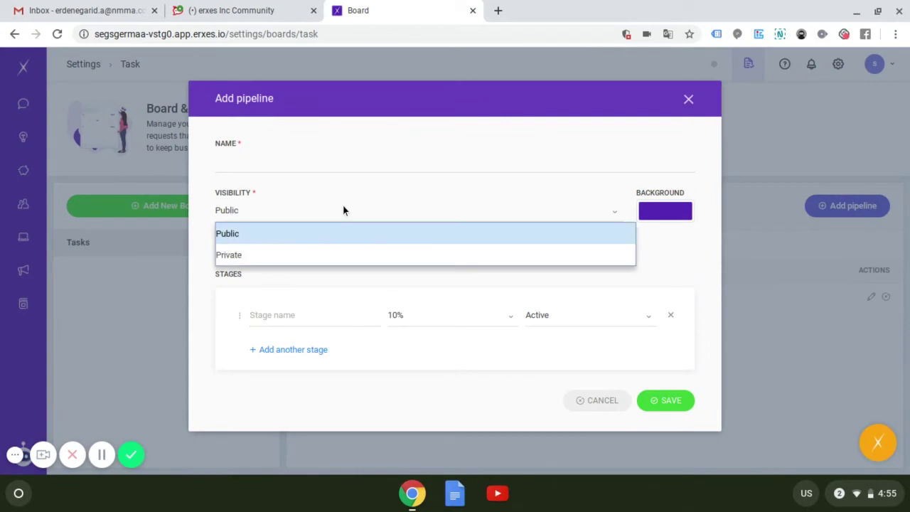
click(316, 250)
click(304, 268)
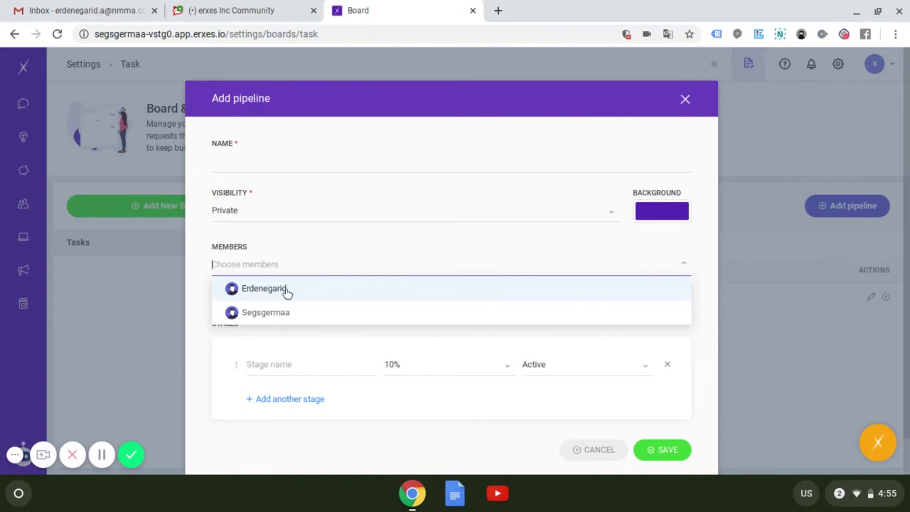
click(304, 291)
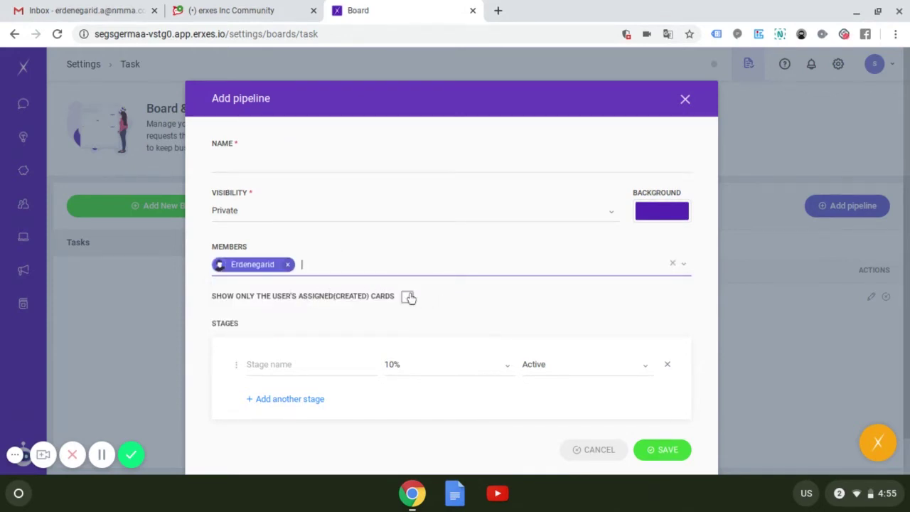
click(408, 297)
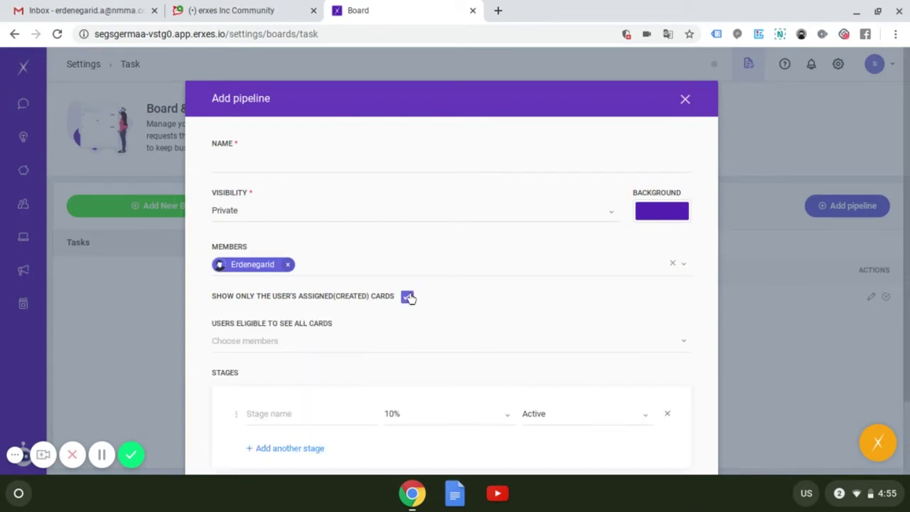
click(408, 297)
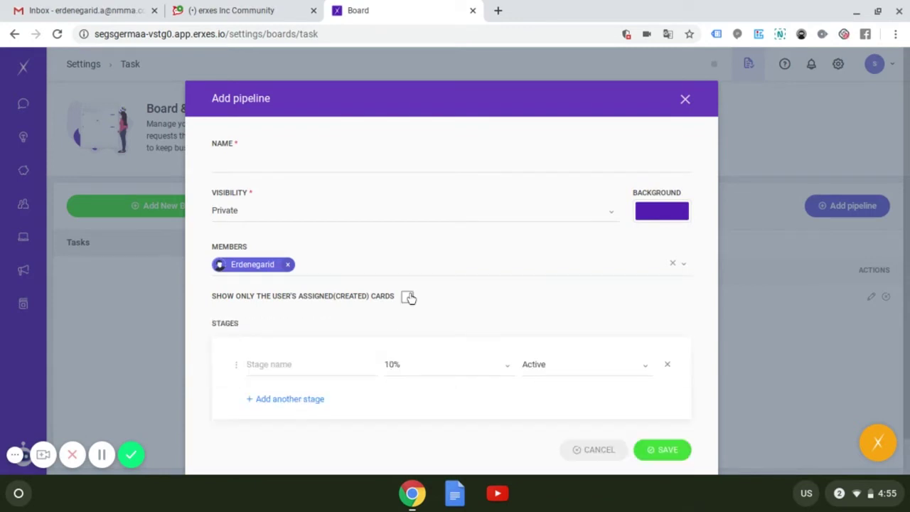
Add two stages named 'test', the first at 10% and the second at 50% probability
click(320, 365)
click(284, 216)
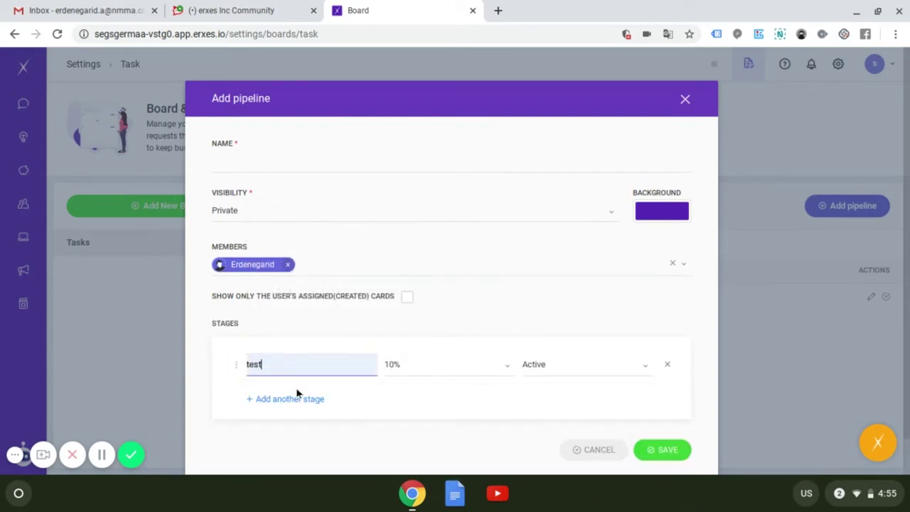
click(296, 400)
click(403, 364)
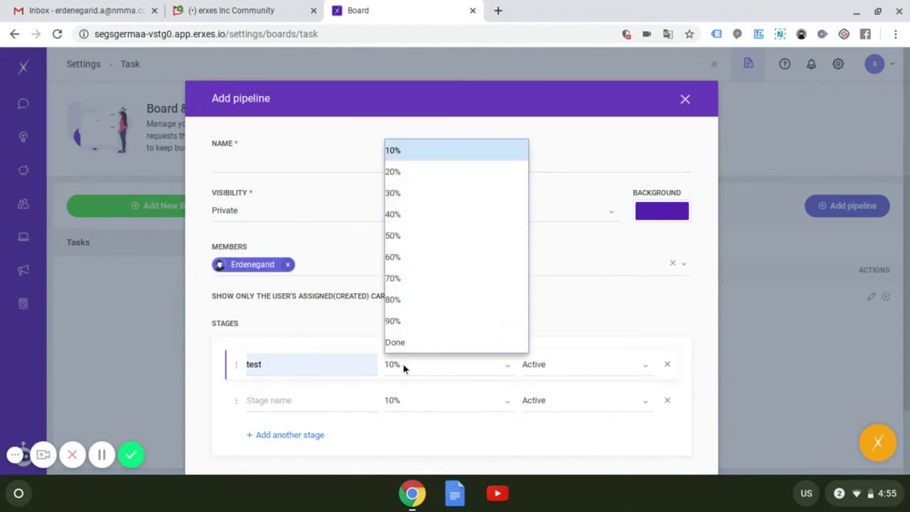
click(403, 364)
click(275, 400)
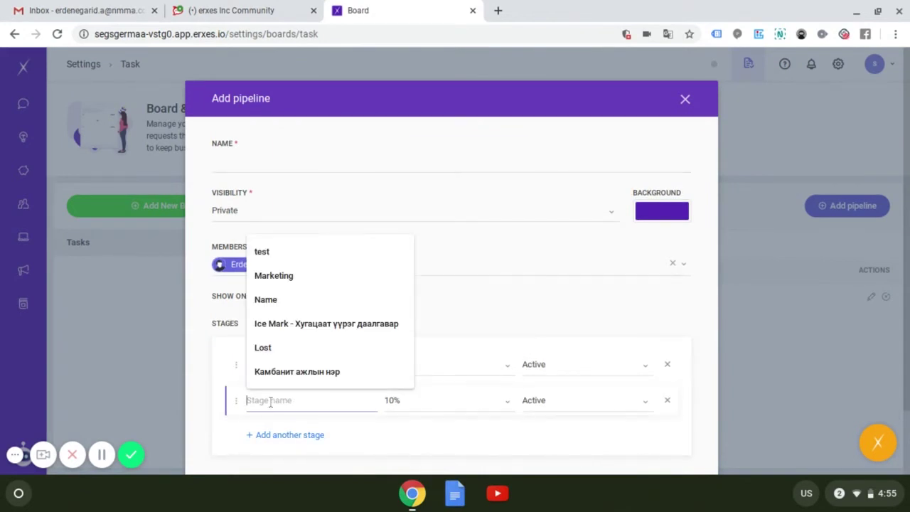
click(290, 250)
click(404, 401)
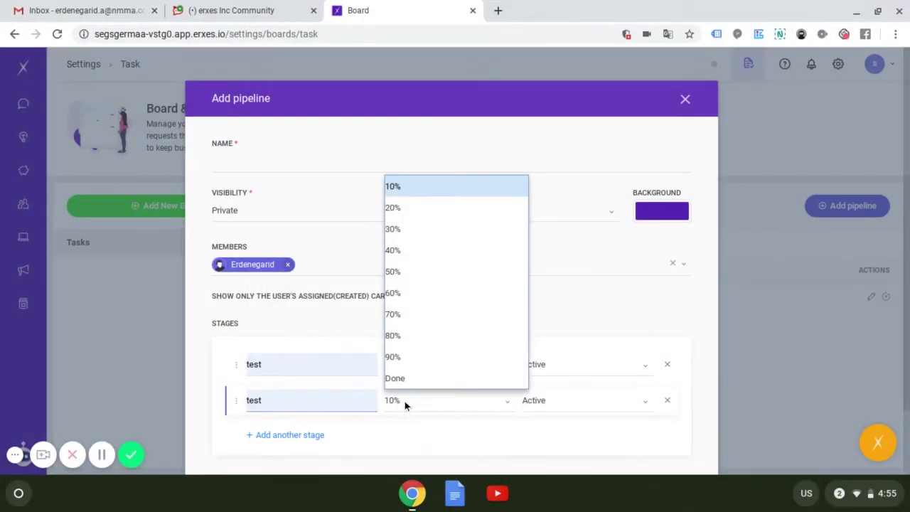
click(435, 273)
Add a third stage named 'Lost' with probability set to Done
click(295, 436)
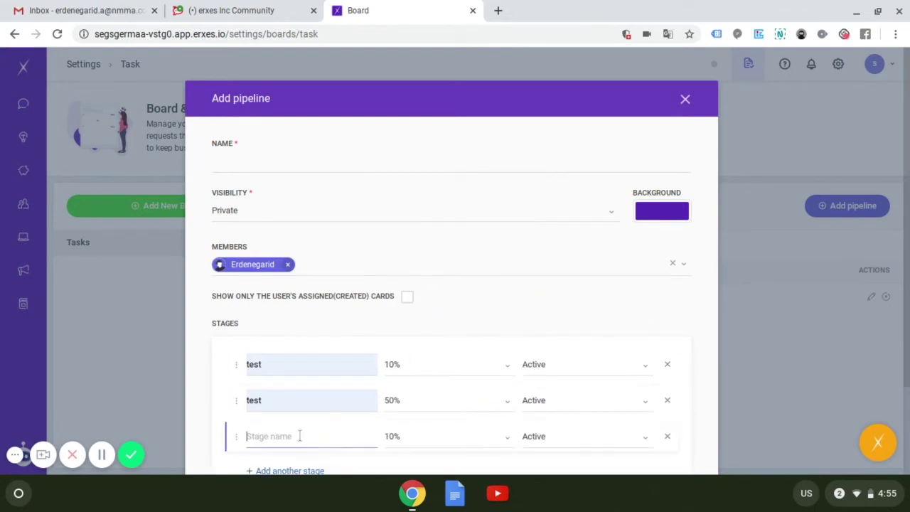
click(286, 436)
click(290, 382)
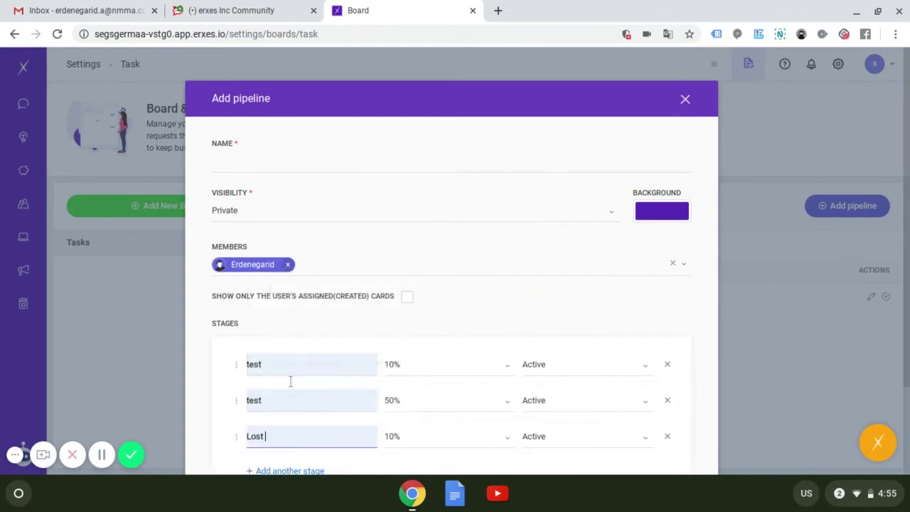
click(542, 438)
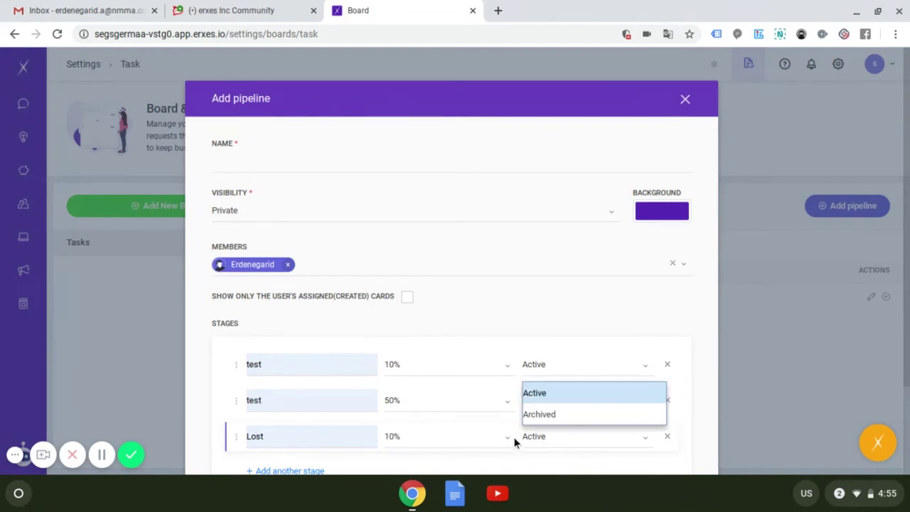
click(481, 435)
click(445, 416)
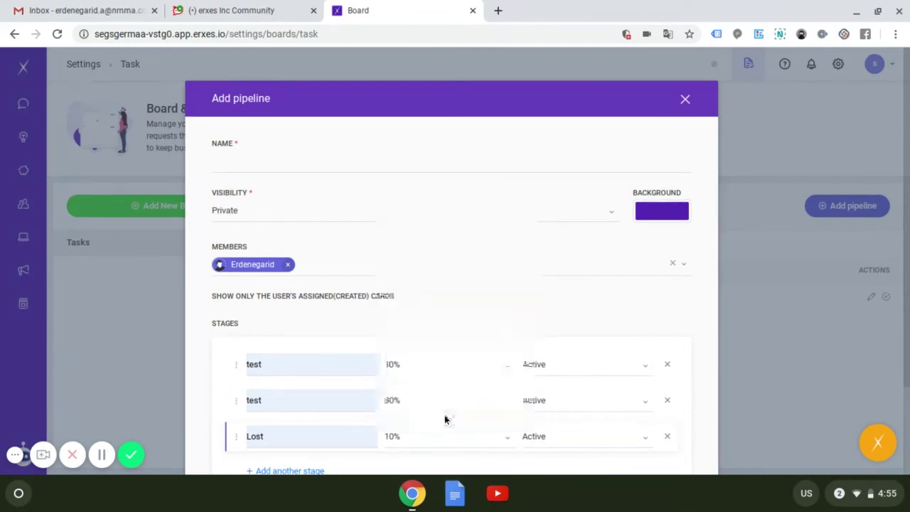
Fill in the required pipeline name 'test' and save the new pipeline
scroll(444, 415, down, 1)
scroll(444, 420, down, 1)
click(646, 411)
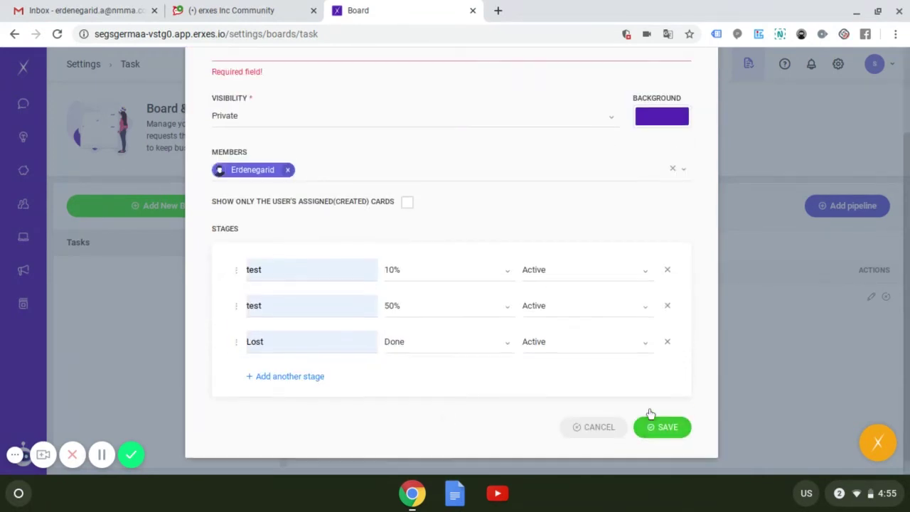
scroll(592, 330, up, 3)
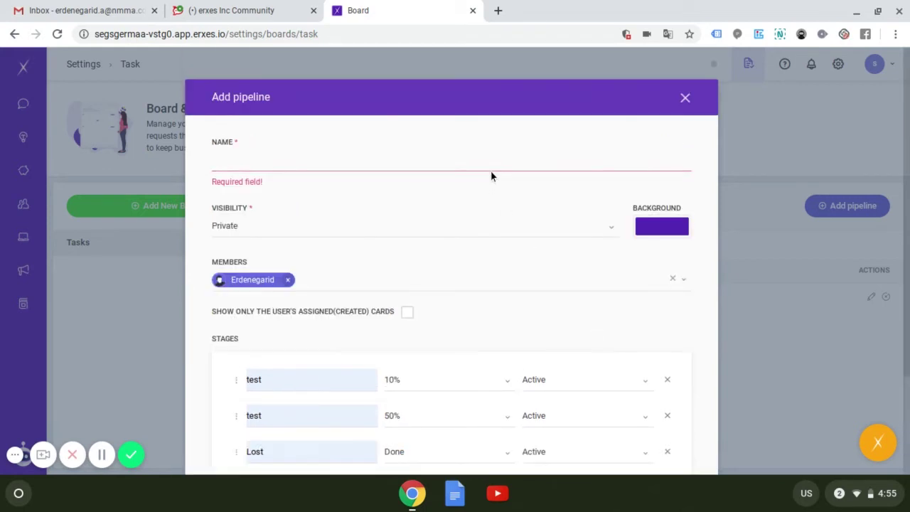
click(491, 167)
click(371, 186)
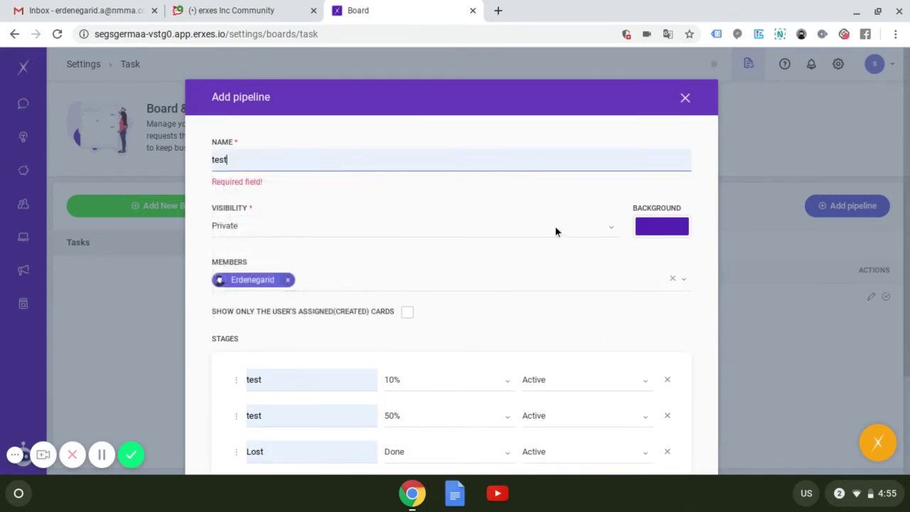
scroll(558, 228, down, 2)
click(659, 407)
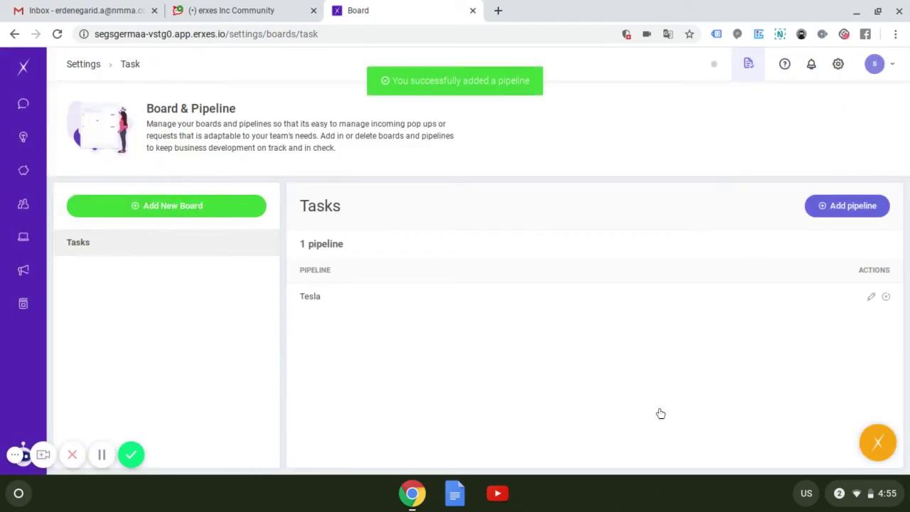
click(872, 297)
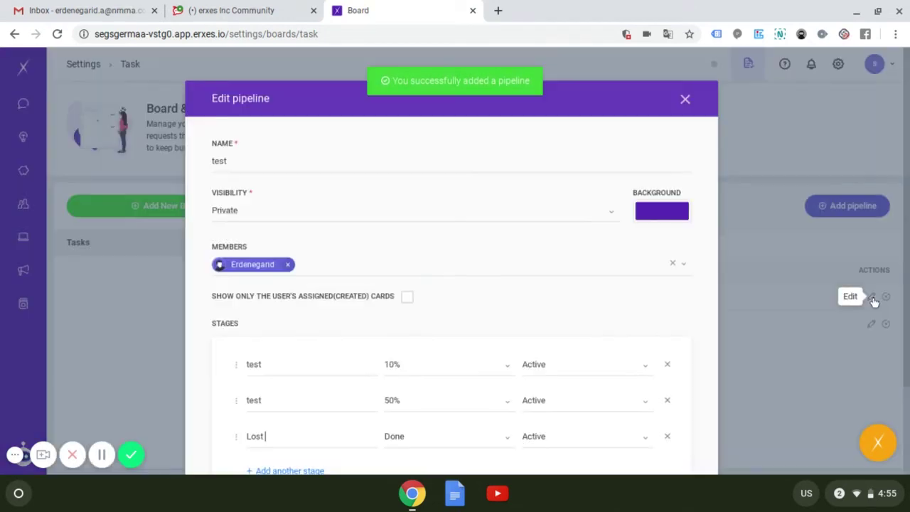
click(685, 101)
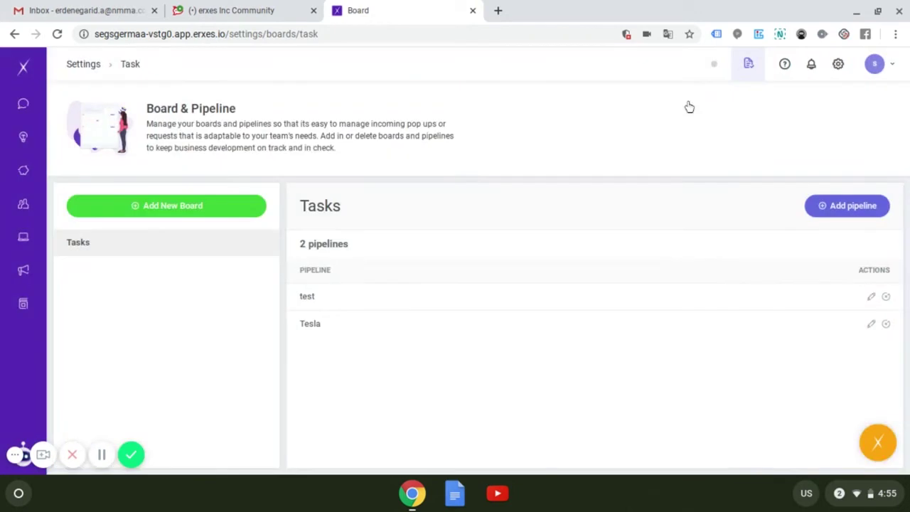
click(871, 325)
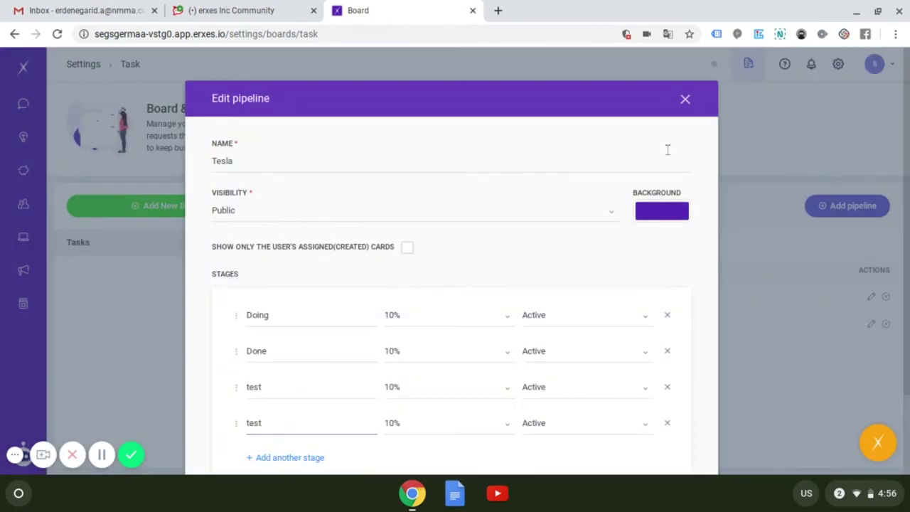
click(682, 116)
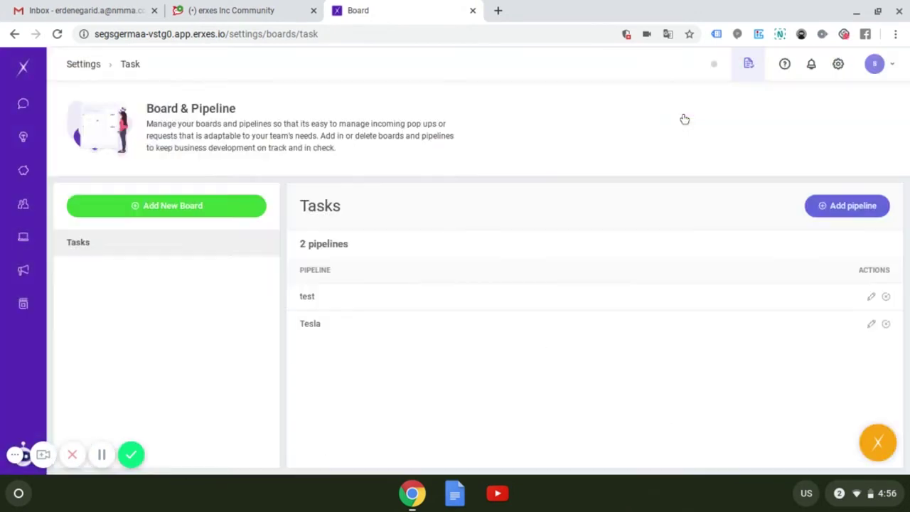
Add a task named 'tst' to the Doing column of the Tesla task board
click(750, 65)
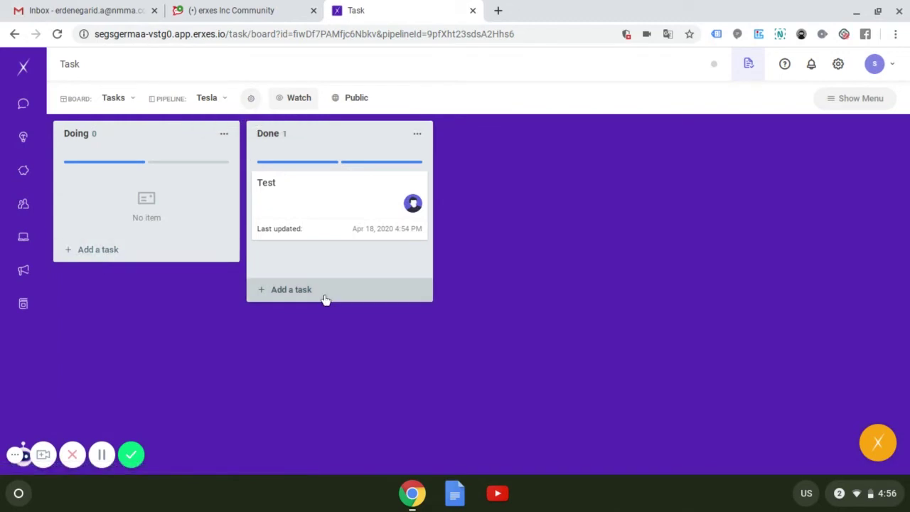
click(110, 249)
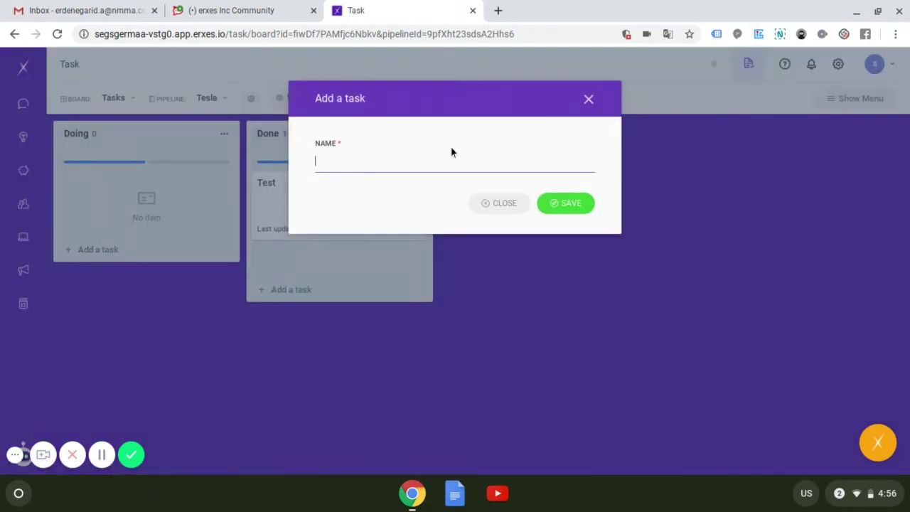
text(tst)
click(560, 212)
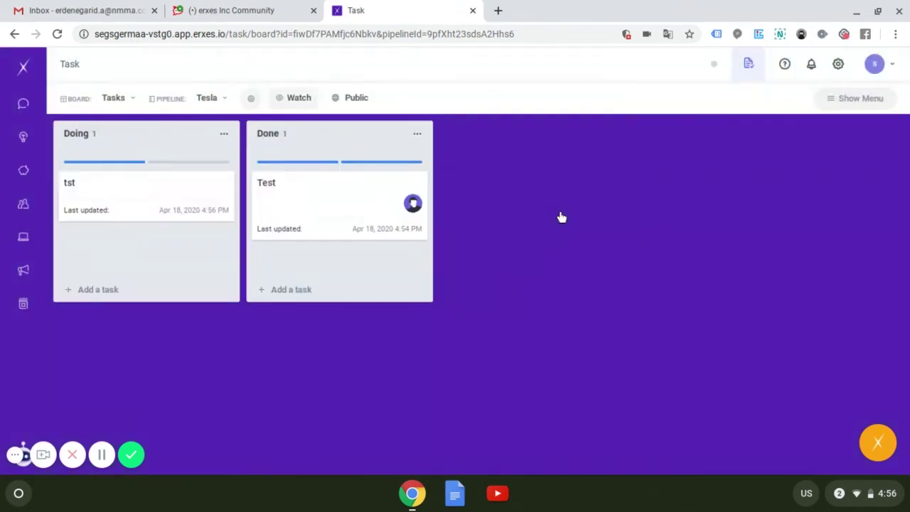
Open the Test task and set its close date to Apr 23 at 16:56
click(331, 188)
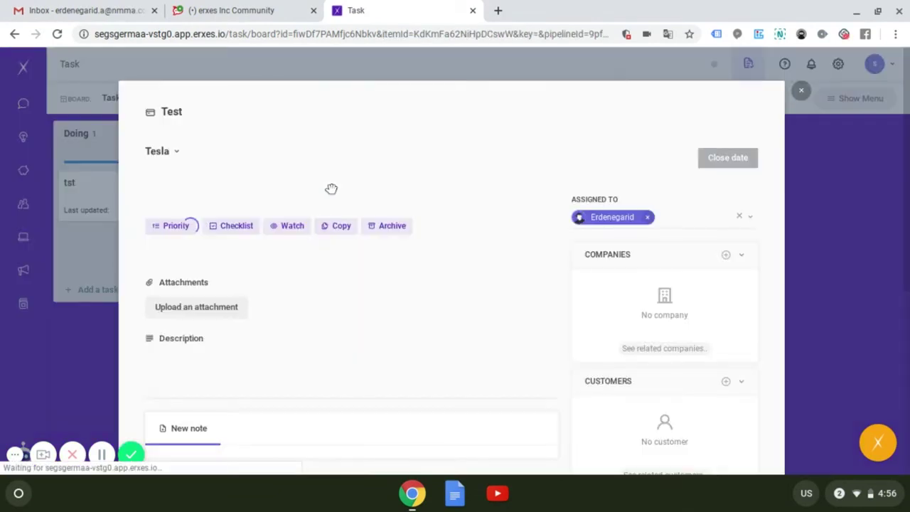
click(744, 155)
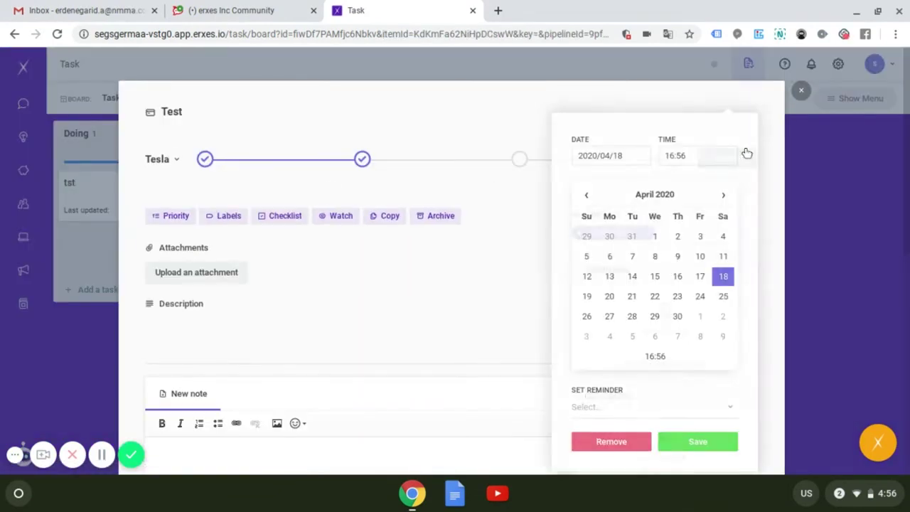
click(677, 295)
click(685, 444)
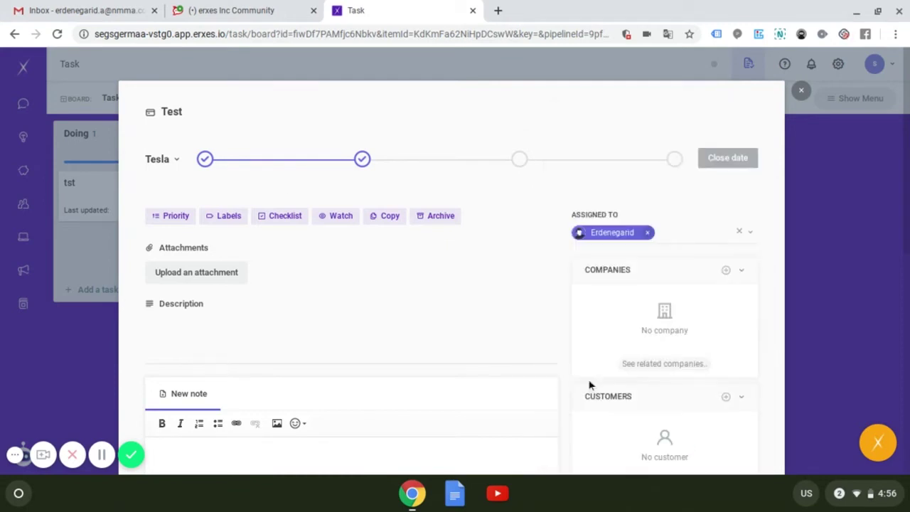
Set the task's priority to High, check the empty labels list, and remove the assignee
click(168, 223)
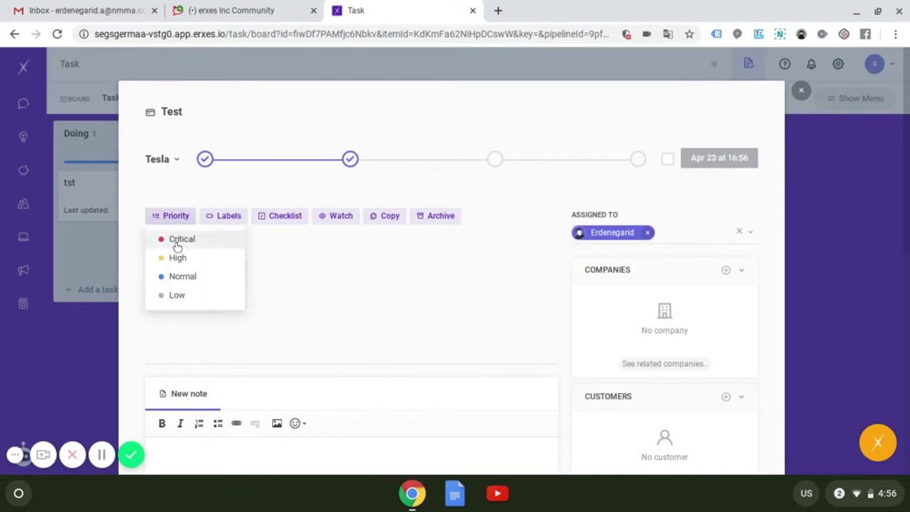
click(180, 261)
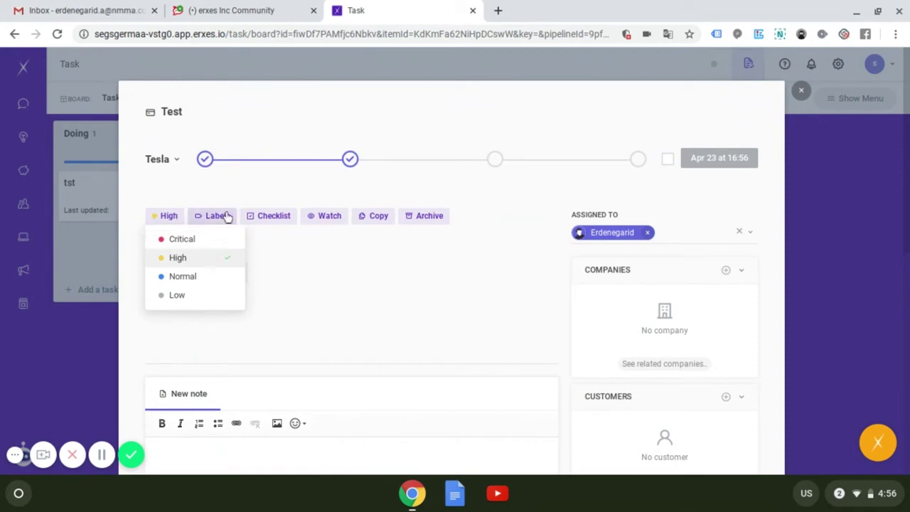
click(225, 215)
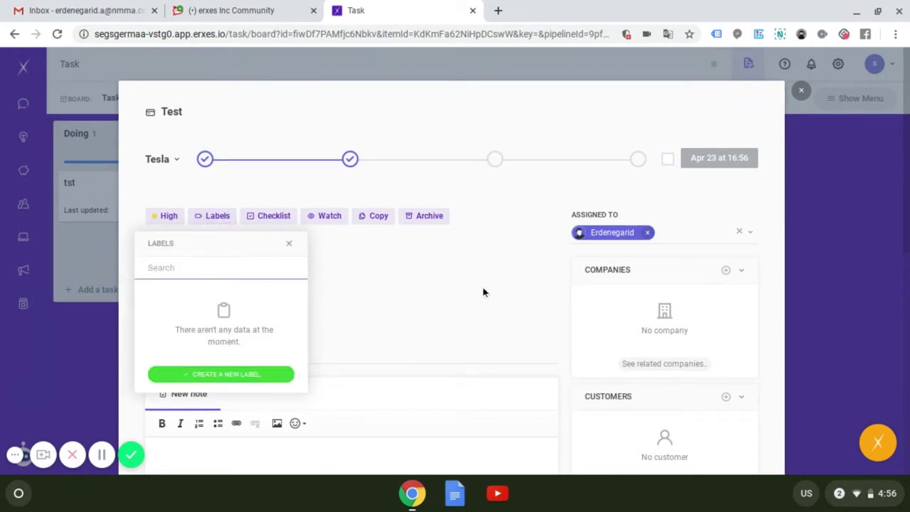
click(491, 305)
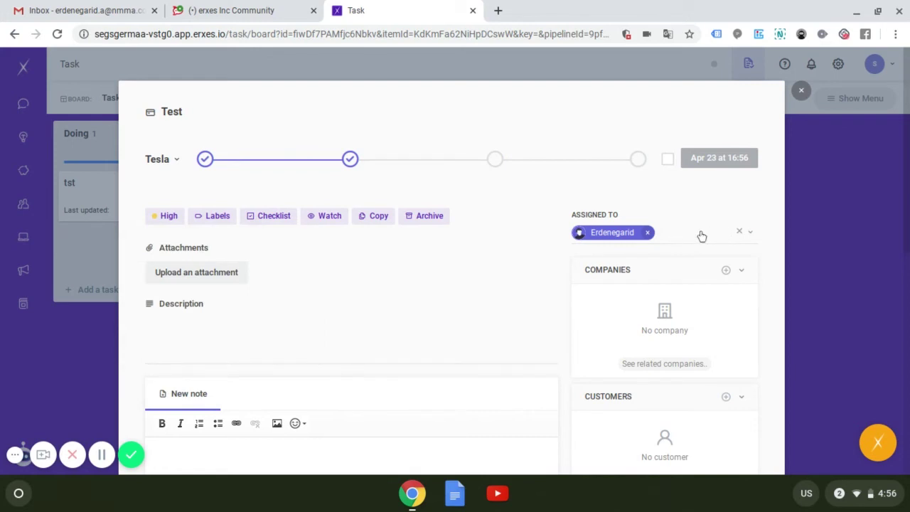
click(648, 233)
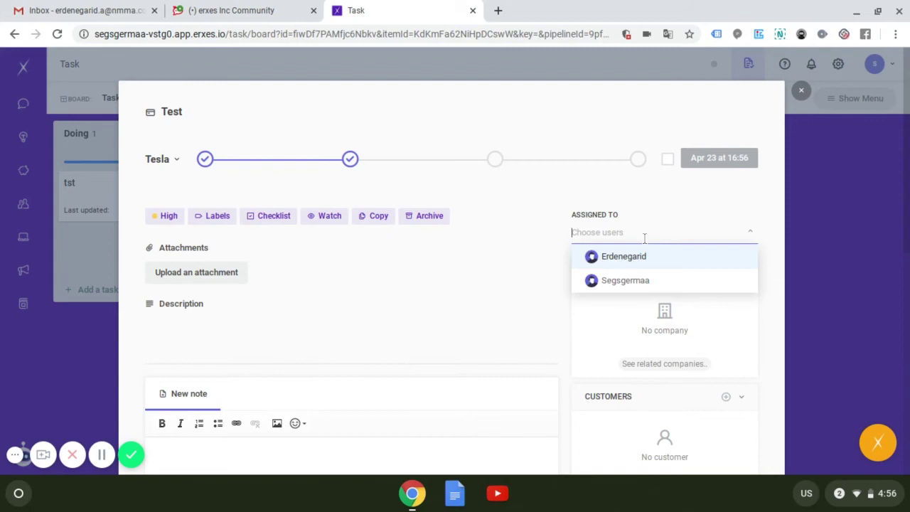
Add a default checklist with items 1 and 2 to Test, then toggle watching the task
click(633, 267)
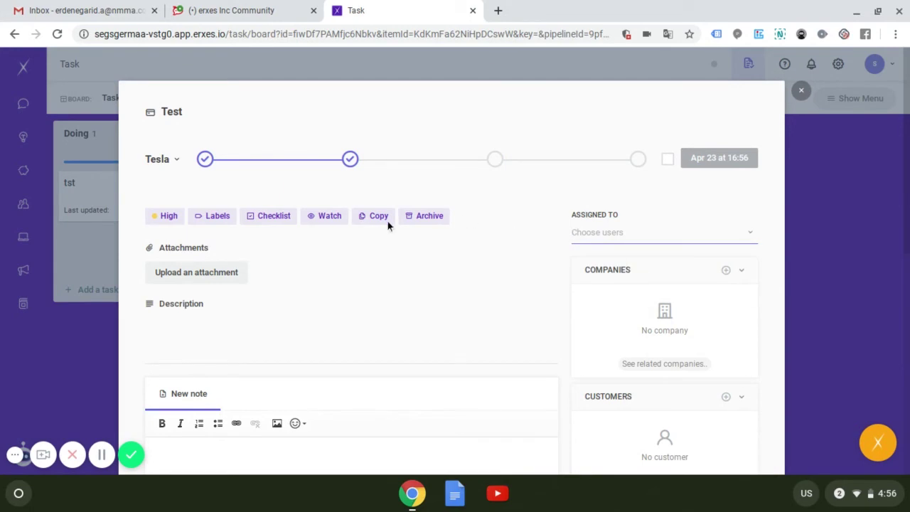
click(269, 216)
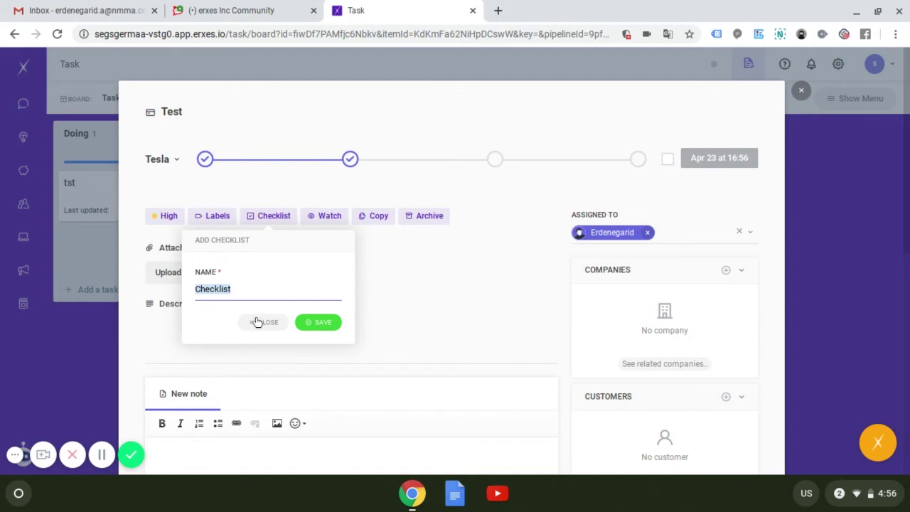
click(310, 324)
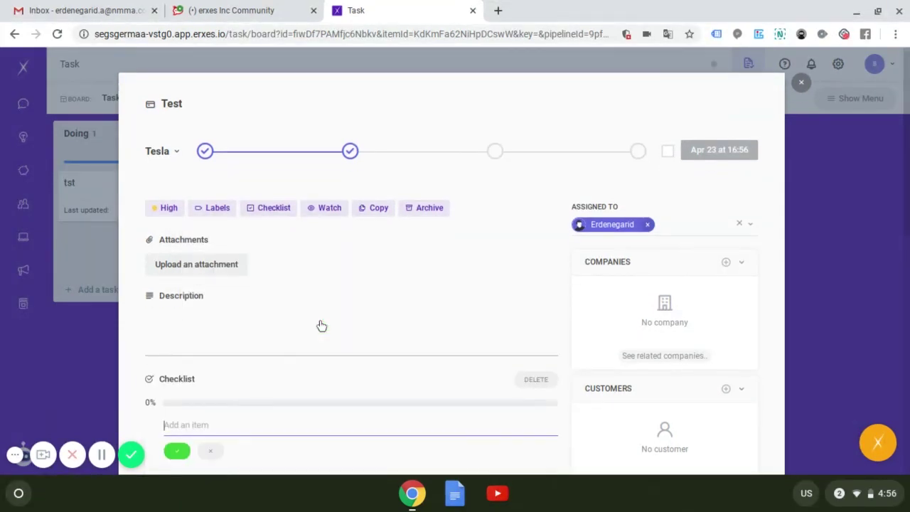
scroll(321, 326, down, 2)
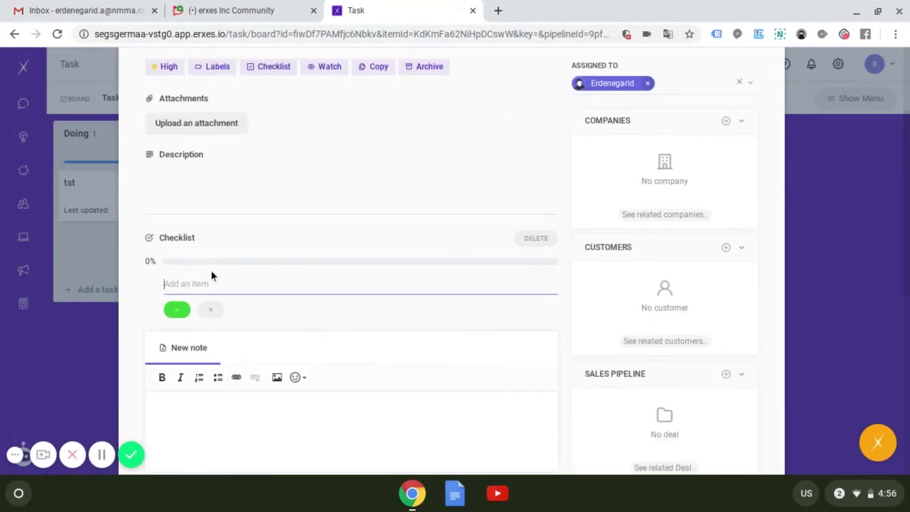
text(t)
click(177, 310)
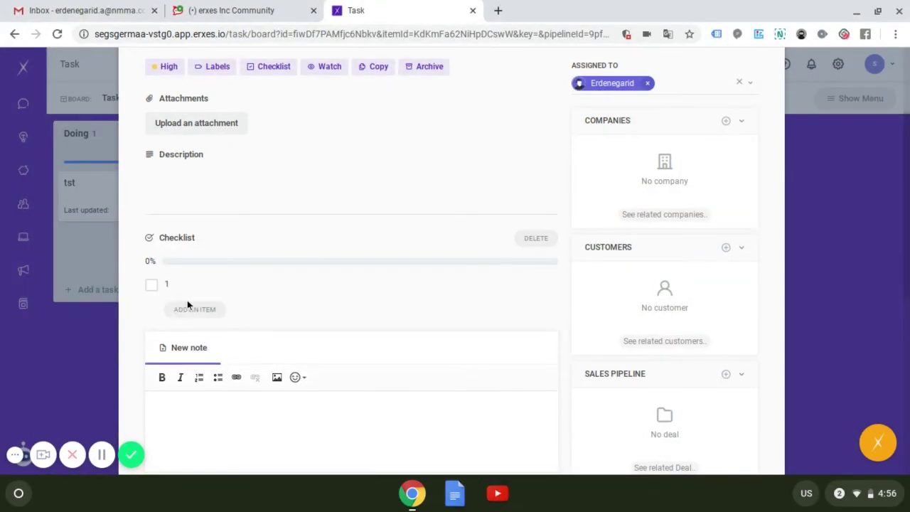
click(192, 307)
text(2)
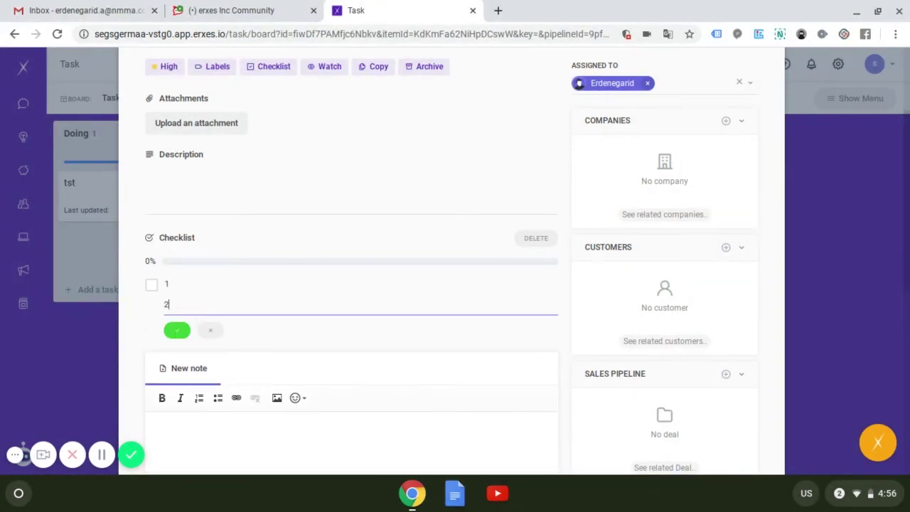
click(177, 330)
scroll(183, 329, up, 2)
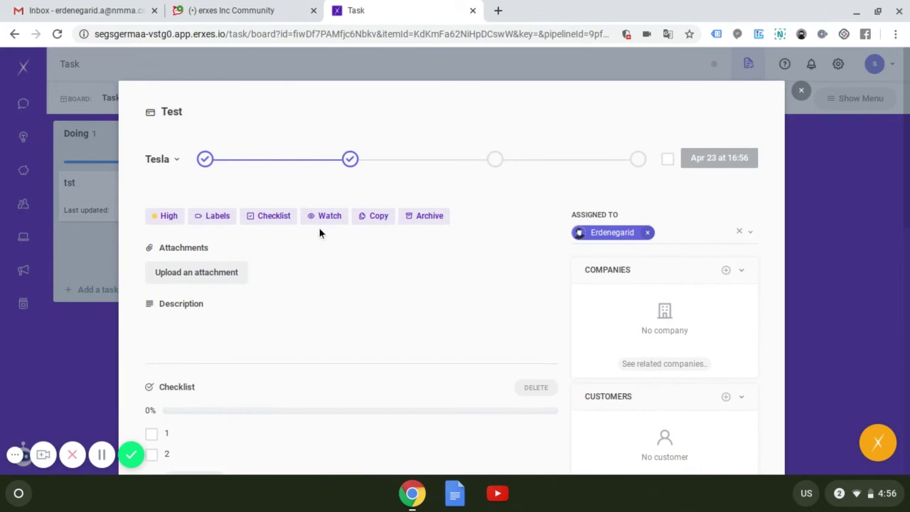
click(324, 216)
Draft a new note on Test that @-mentions the assigned teammate followed by 'yyy'
scroll(467, 228, down, 4)
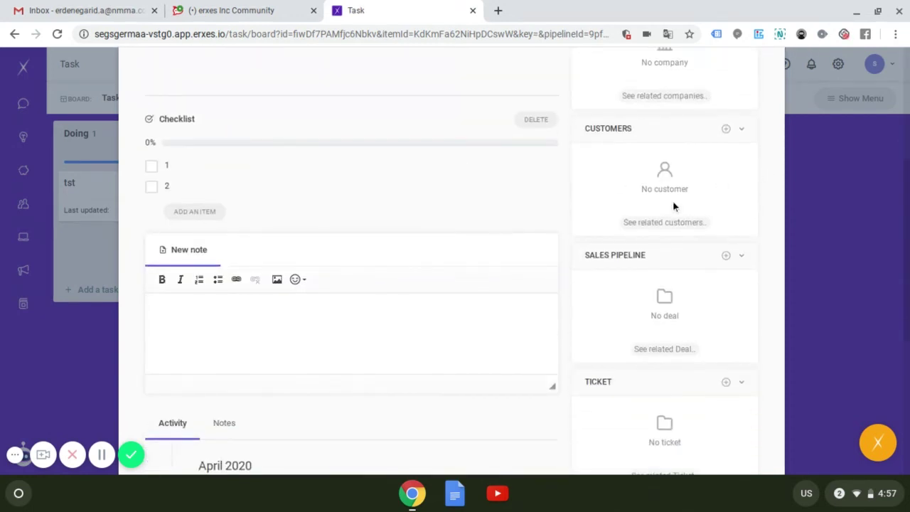
scroll(674, 206, down, 3)
click(356, 124)
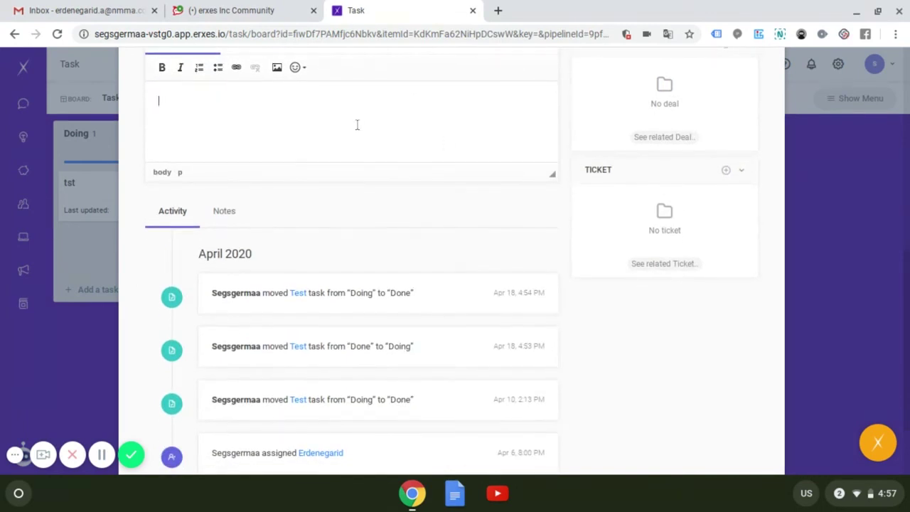
scroll(357, 124, up, 2)
text(@)
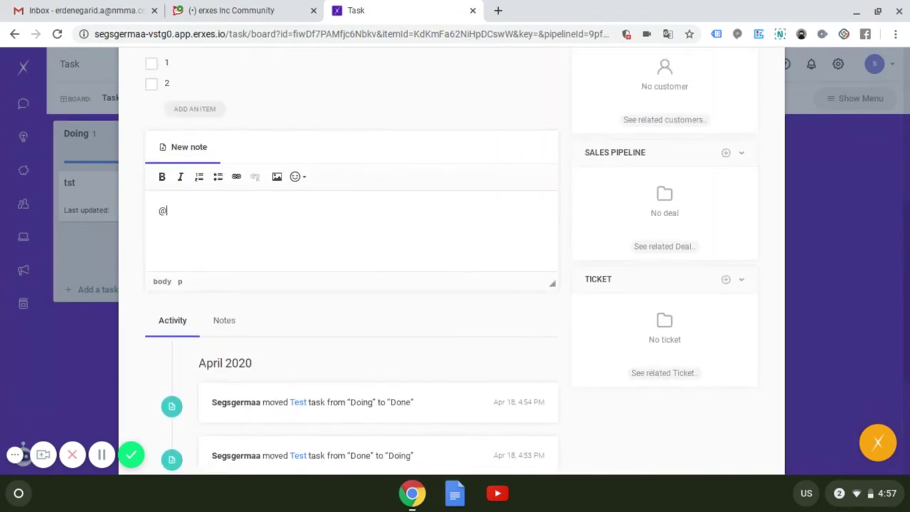
click(206, 235)
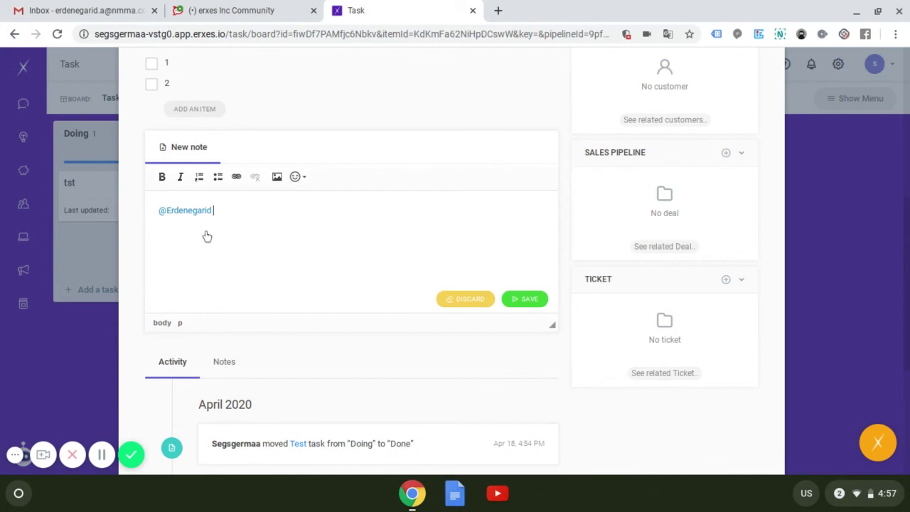
text(yyy)
scroll(386, 174, up, 3)
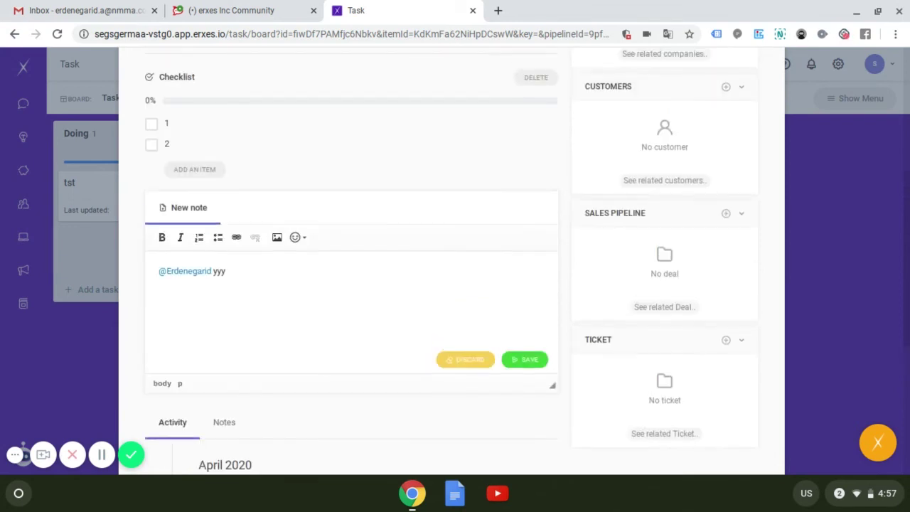
scroll(767, 152, up, 2)
scroll(766, 152, up, 1)
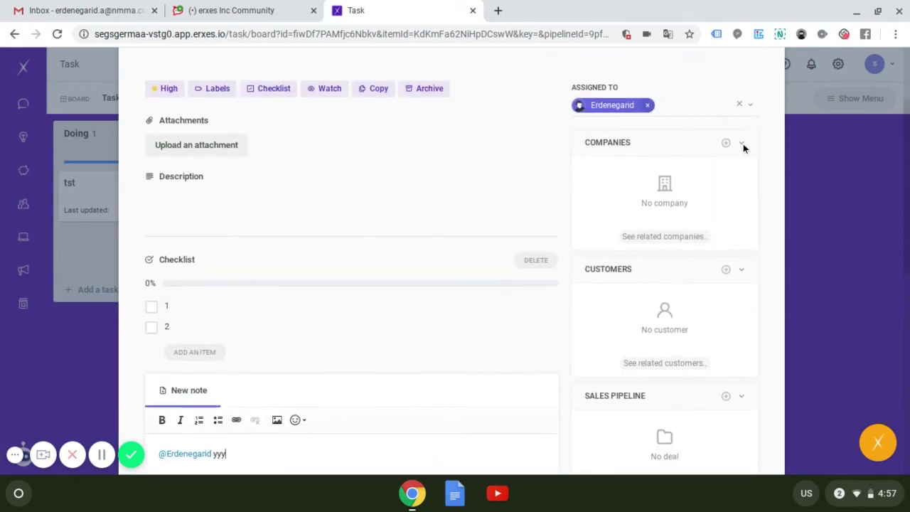
click(726, 144)
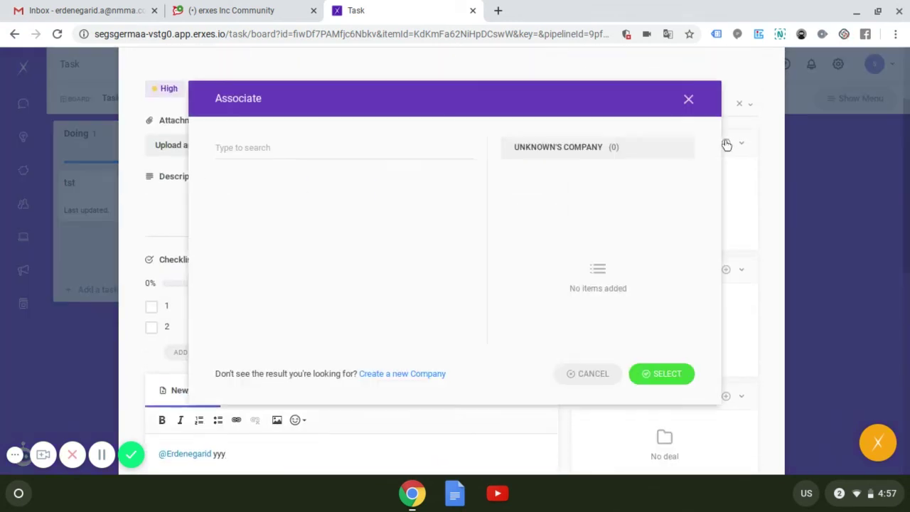
click(690, 101)
click(726, 270)
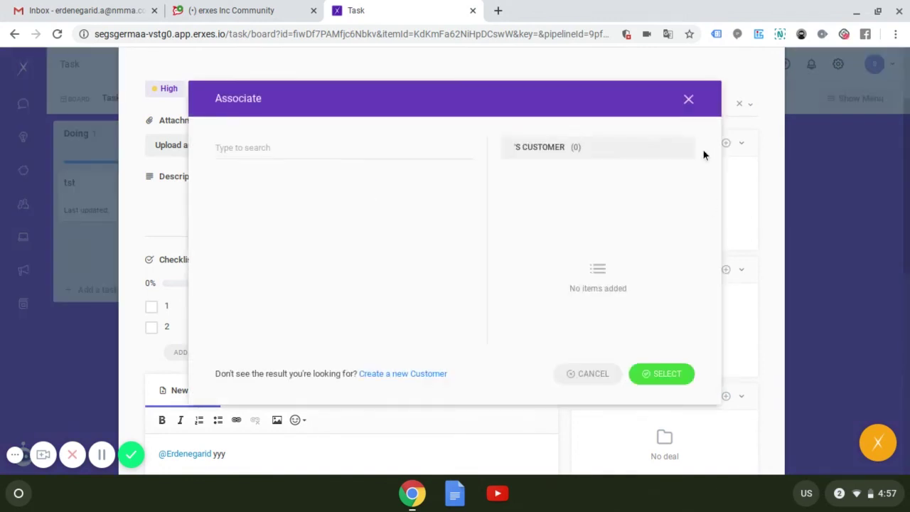
click(693, 108)
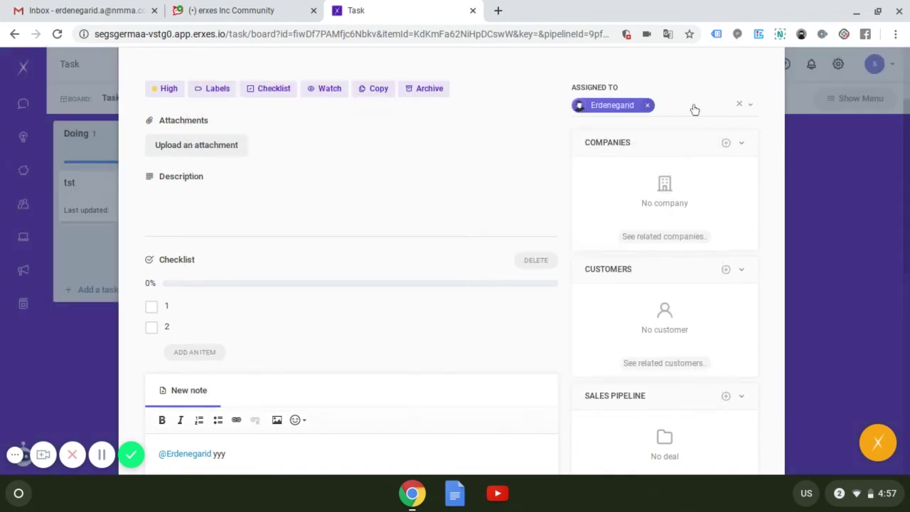
click(725, 143)
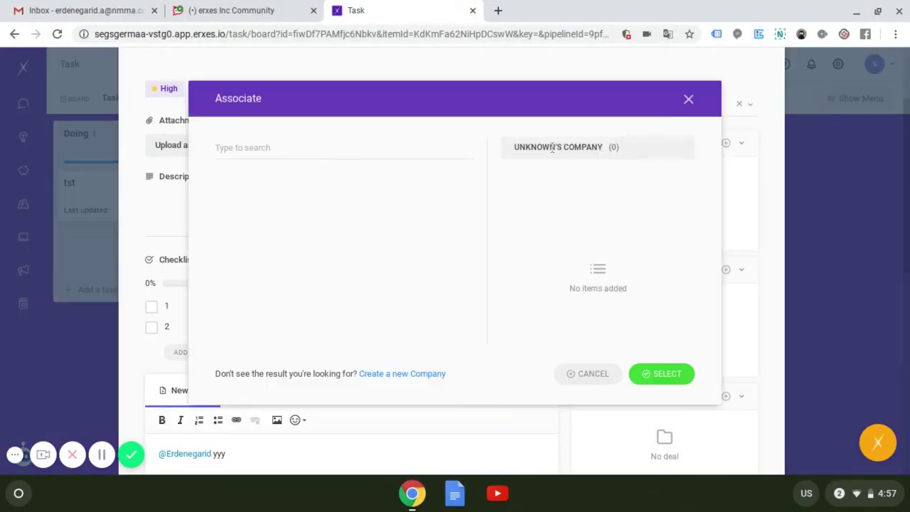
click(687, 108)
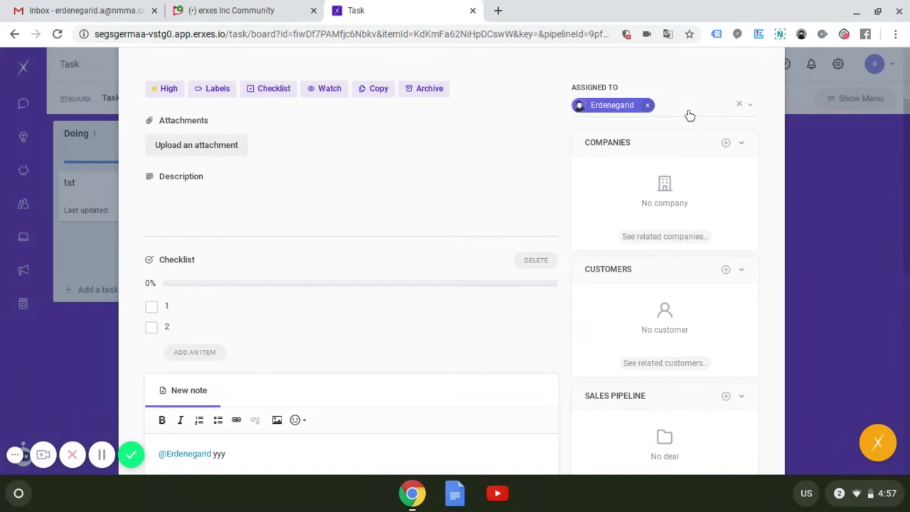
scroll(633, 236, up, 2)
scroll(633, 236, down, 6)
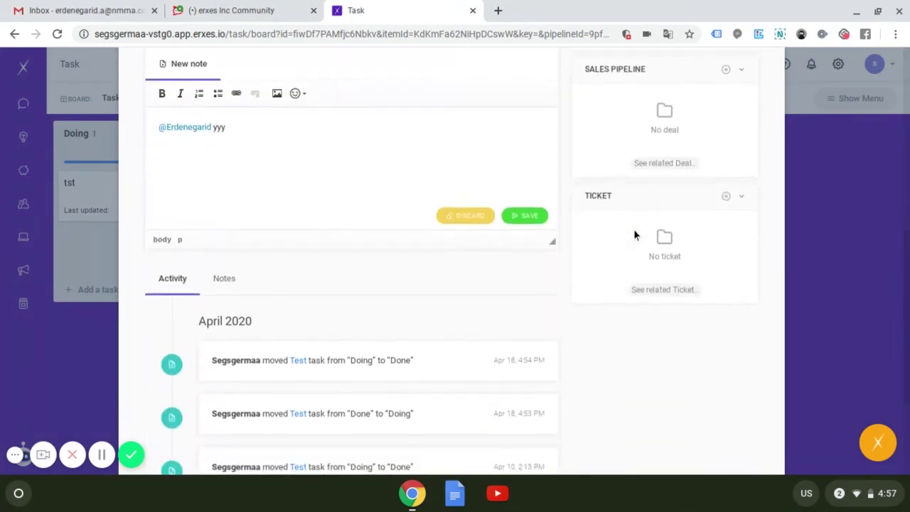
scroll(451, 262, up, 2)
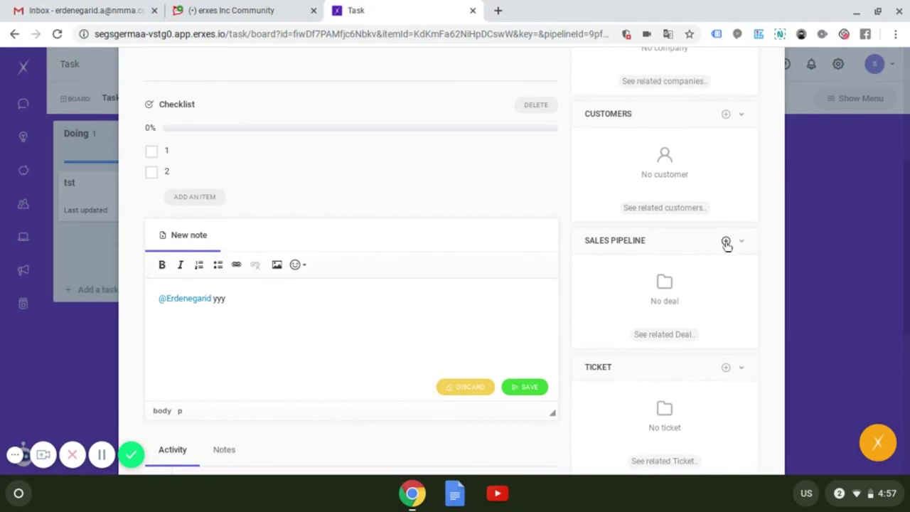
click(725, 241)
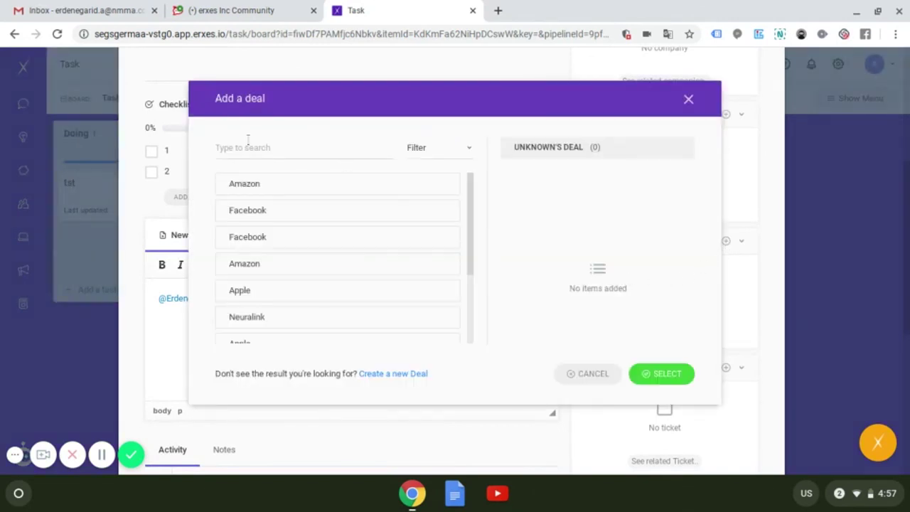
click(695, 101)
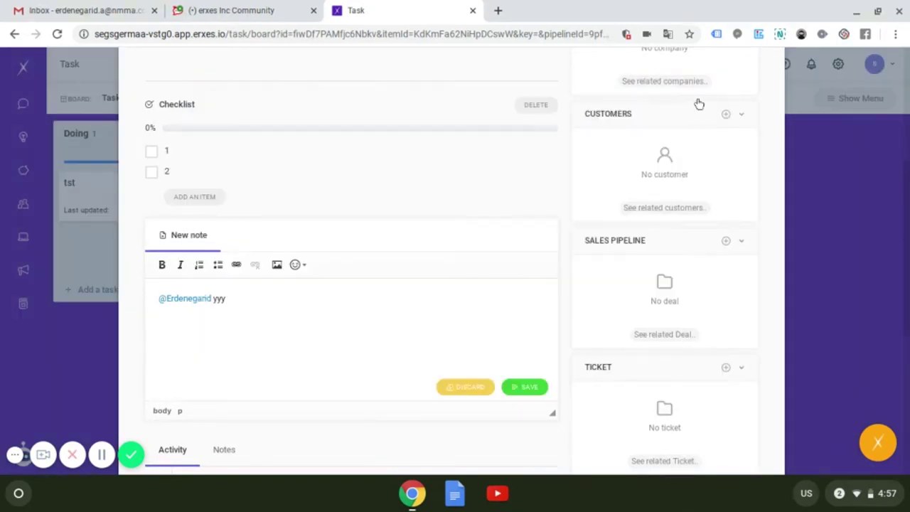
scroll(698, 103, up, 3)
scroll(732, 103, up, 1)
Move the tst card from Doing to Done, then review the Board and Pipeline lists and dismiss the greeting popup
click(801, 94)
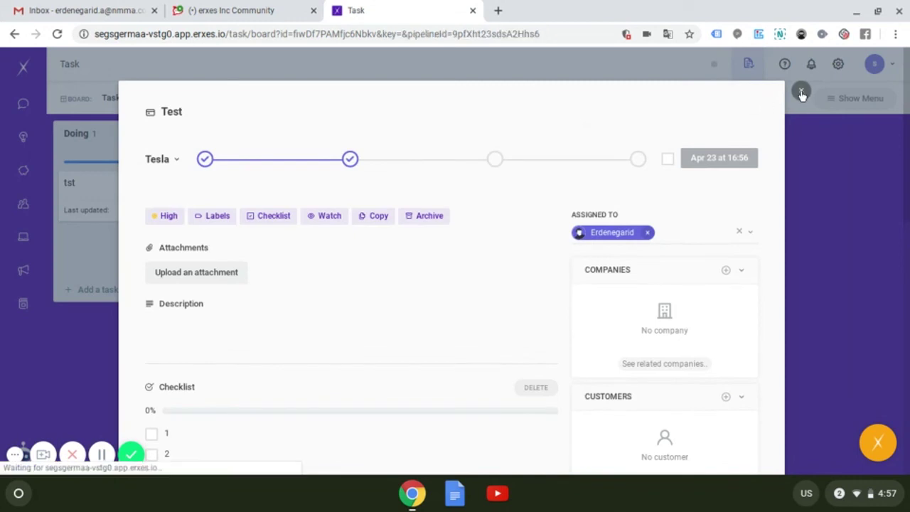
drag(155, 193, 334, 191)
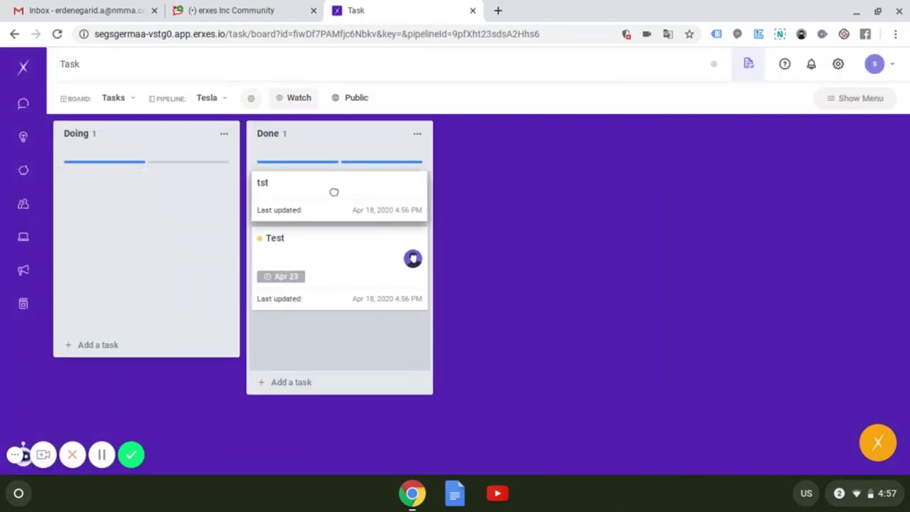
click(208, 98)
click(129, 100)
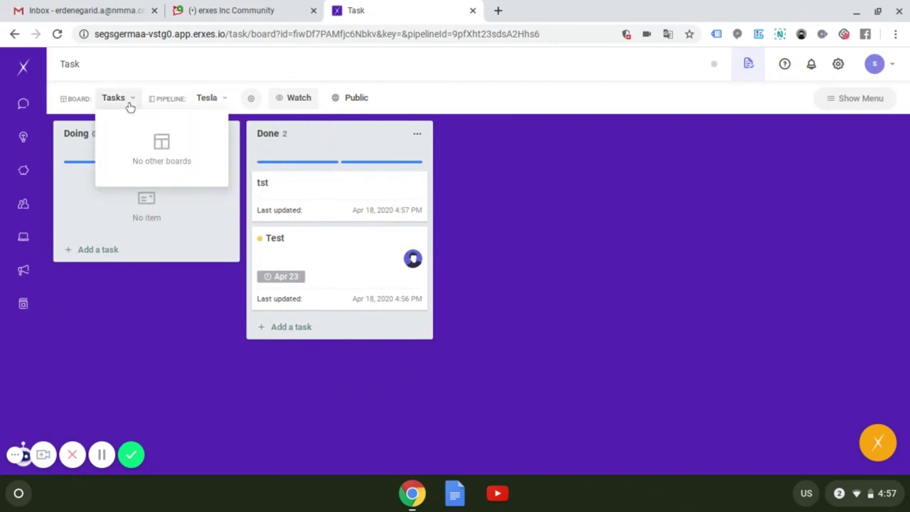
click(214, 101)
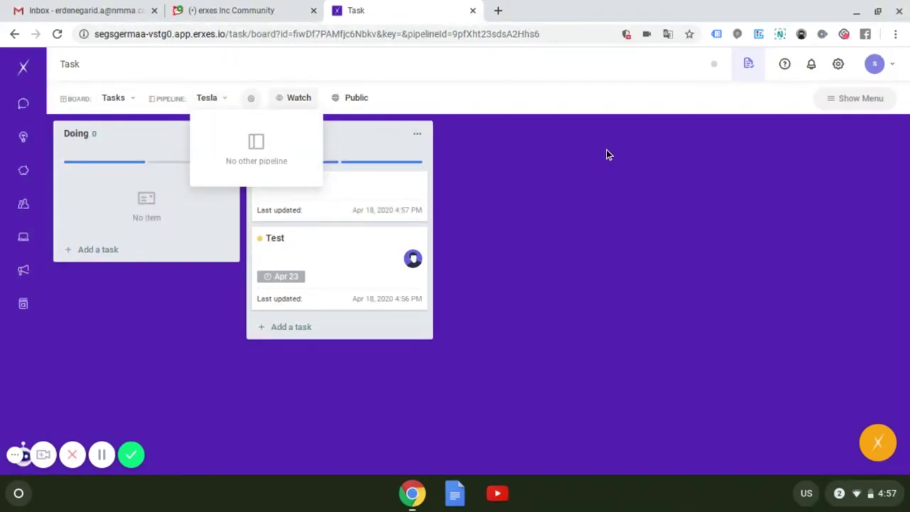
click(577, 140)
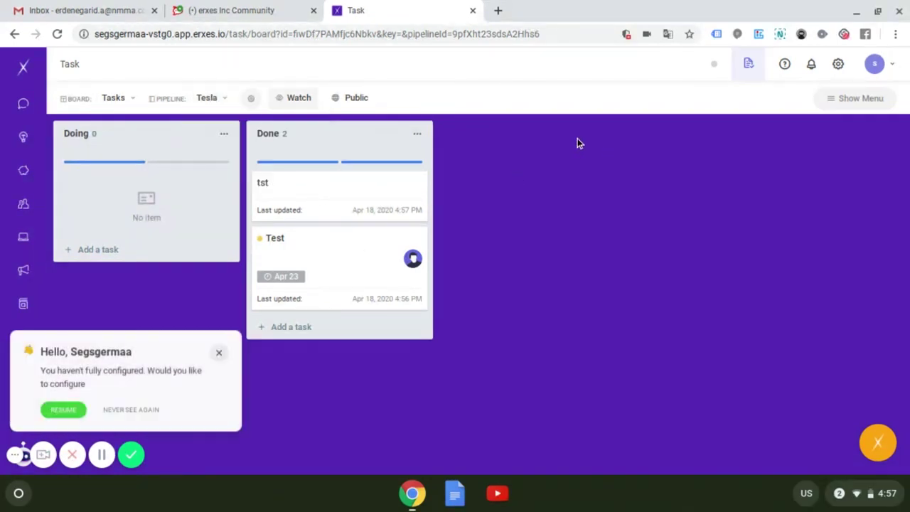
click(219, 352)
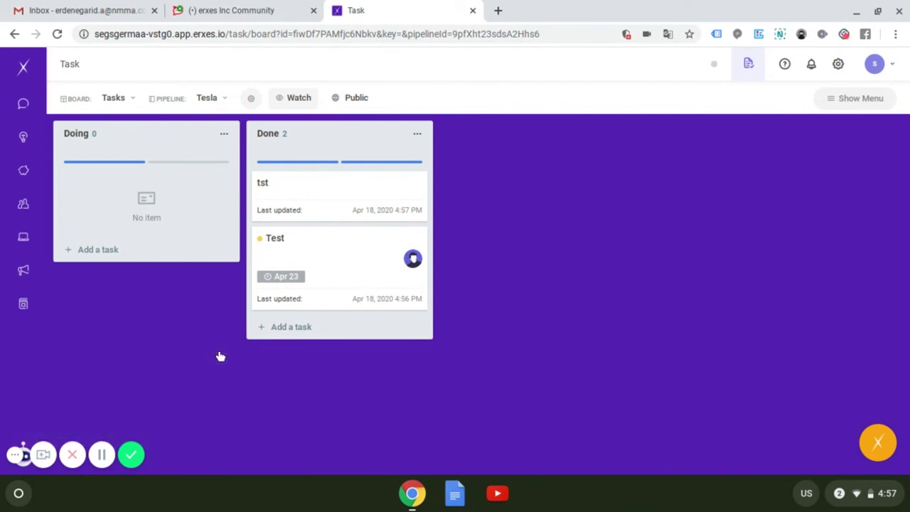
Browse the filter panel's member, priority and creator options, then close and reopen the panel
click(845, 103)
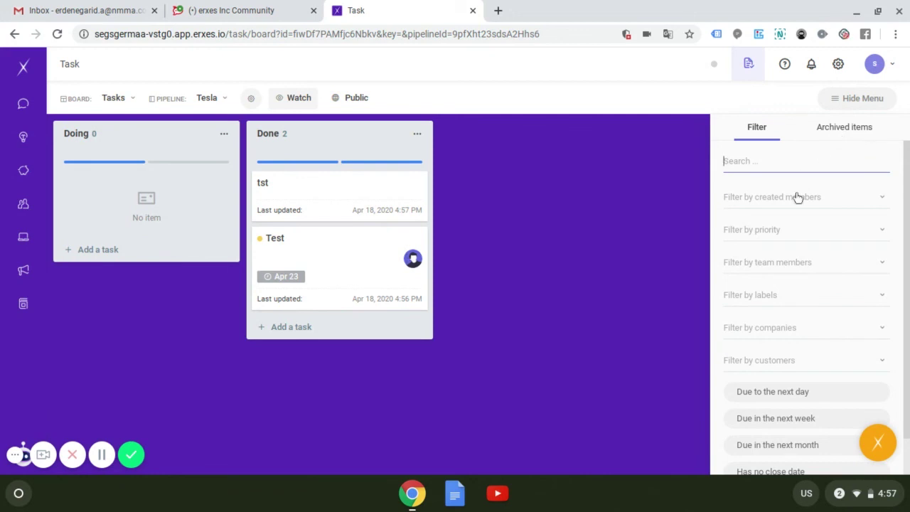
click(792, 267)
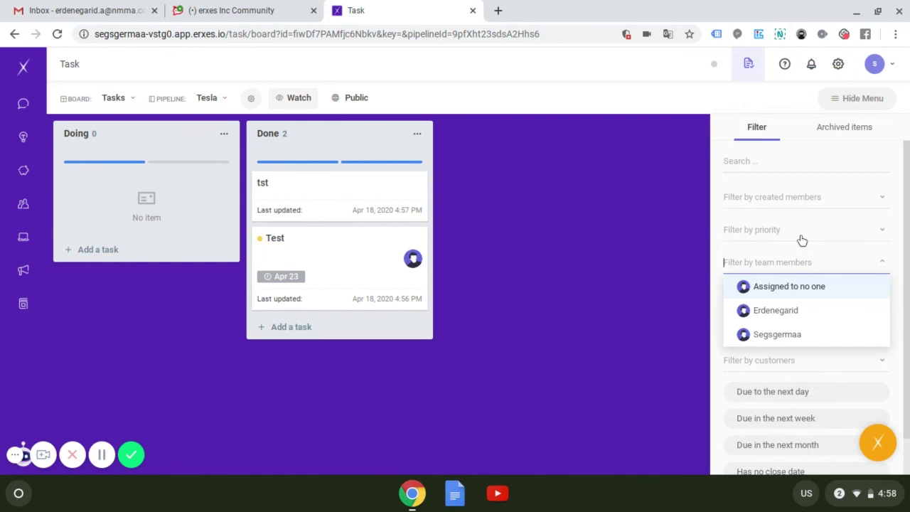
click(801, 231)
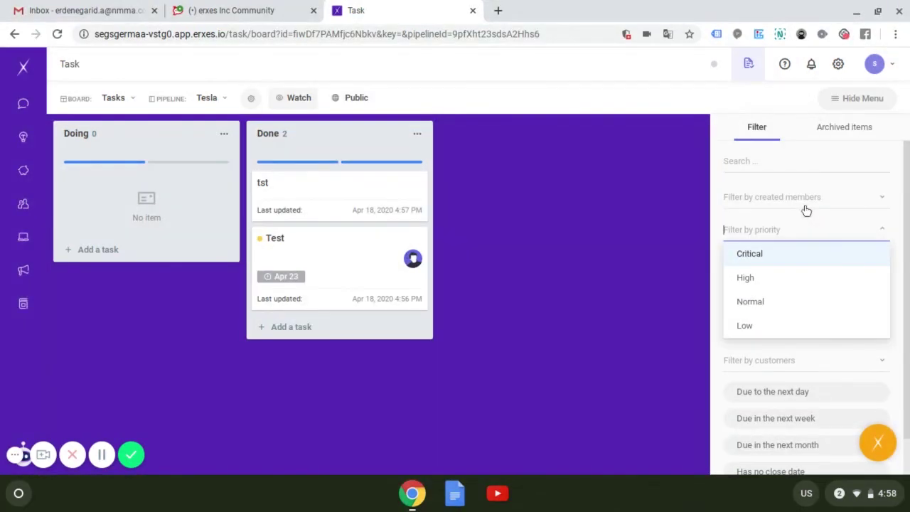
click(806, 207)
click(672, 194)
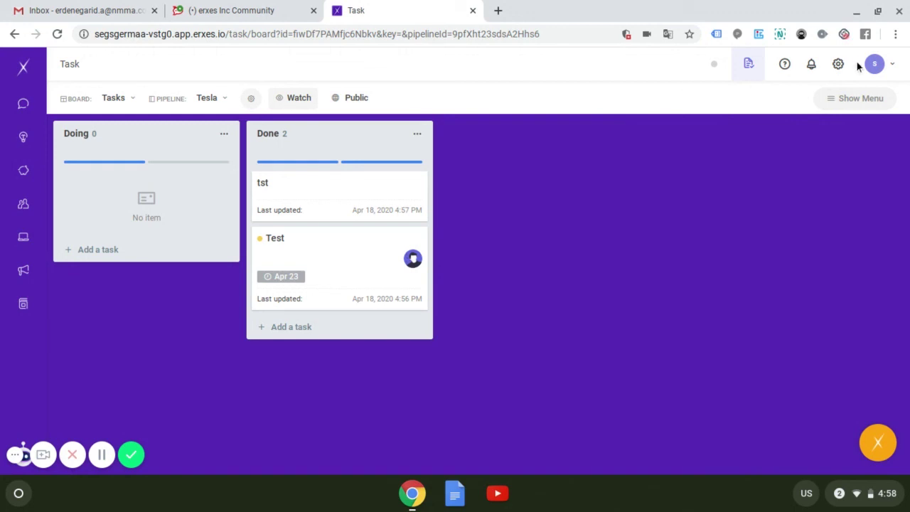
click(852, 98)
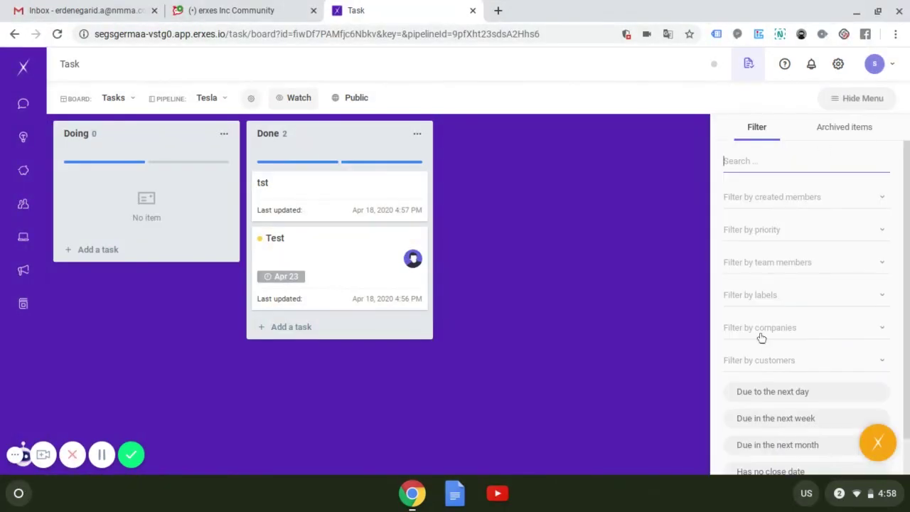